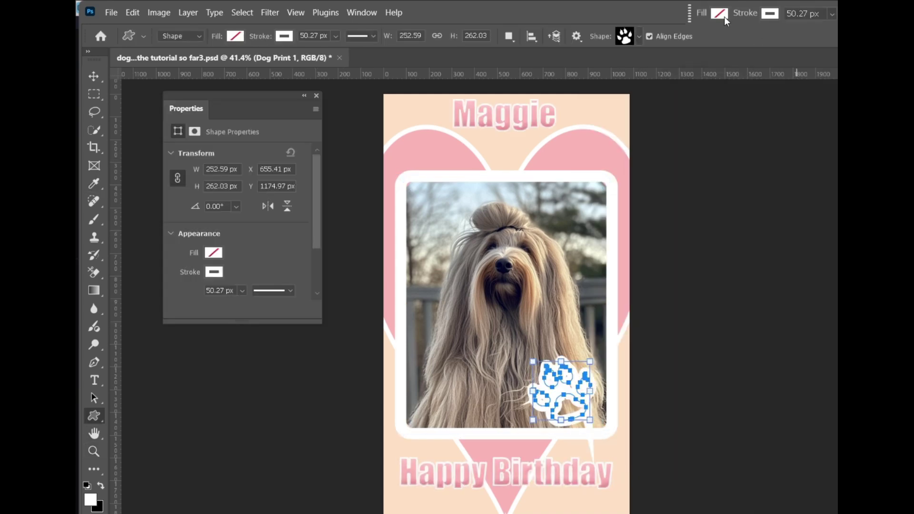
Change the fill of the paw-print shape
{"action": "left_click", "coordinate": [724, 18]}
{"action": "left_click", "coordinate": [704, 81]}
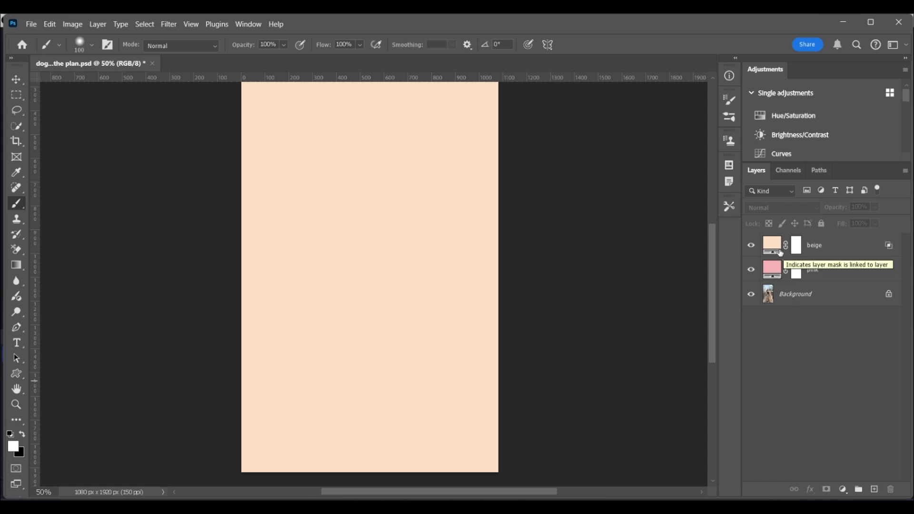
Paint a heart outline in black on the beige layer's mask with the 100 px soft brush, undoing the first stroke and redrawing it
{"action": "left_click", "coordinate": [797, 252]}
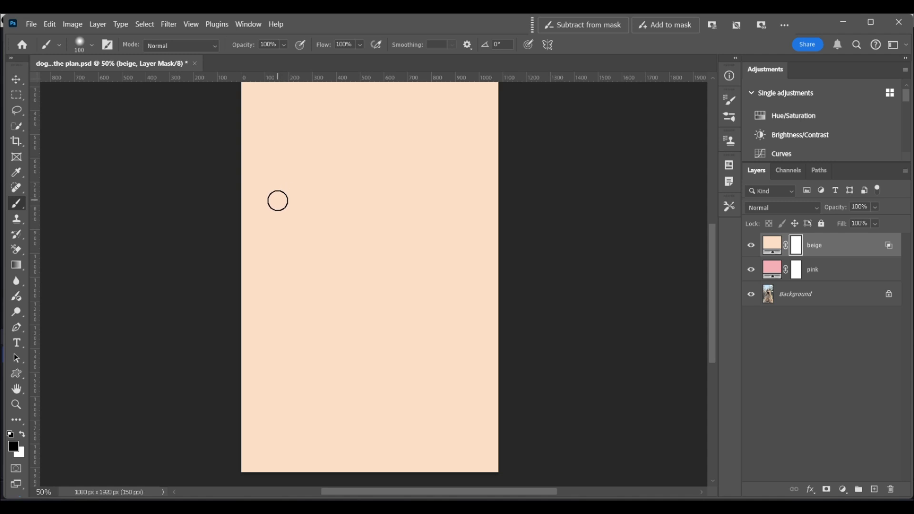
{"action": "mouse_move", "coordinate": [279, 213]}
{"action": "left_mouse_down"}
{"action": "mouse_move", "coordinate": [370, 208]}
{"action": "mouse_move", "coordinate": [436, 230]}
{"action": "mouse_move", "coordinate": [371, 341]}
{"action": "mouse_move", "coordinate": [409, 369]}
{"action": "mouse_move", "coordinate": [495, 384]}
{"action": "left_mouse_up"}
{"action": "key", "text": "ctrl+z"}
{"action": "mouse_move", "coordinate": [353, 224]}
{"action": "left_mouse_down"}
{"action": "mouse_move", "coordinate": [333, 203]}
{"action": "mouse_move", "coordinate": [288, 199]}
{"action": "mouse_move", "coordinate": [261, 220]}
{"action": "mouse_move", "coordinate": [257, 262]}
{"action": "mouse_move", "coordinate": [279, 305]}
{"action": "mouse_move", "coordinate": [372, 418]}
{"action": "left_mouse_up"}
{"action": "mouse_move", "coordinate": [362, 227]}
{"action": "left_mouse_down"}
{"action": "mouse_move", "coordinate": [401, 198]}
{"action": "mouse_move", "coordinate": [451, 209]}
{"action": "mouse_move", "coordinate": [467, 238]}
{"action": "mouse_move", "coordinate": [466, 278]}
{"action": "mouse_move", "coordinate": [428, 364]}
{"action": "mouse_move", "coordinate": [374, 420]}
{"action": "left_mouse_up"}
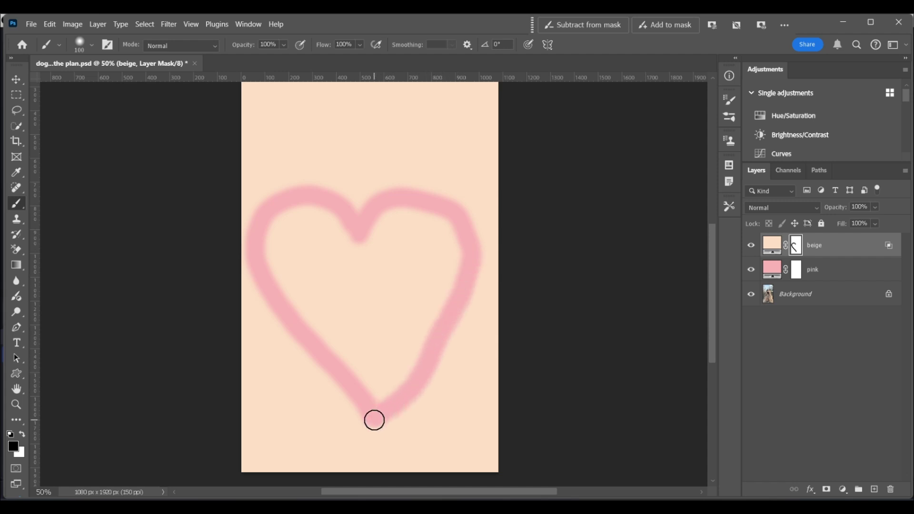
Enlarge the brush to 250 px and paint the inside of the heart black on the beige layer's mask
{"action": "key", "text": "bracketright"}
{"action": "key", "text": "bracketright"}
{"action": "key", "text": "bracketright"}
{"action": "key", "text": "bracketright"}
{"action": "key", "text": "bracketright"}
{"action": "mouse_move", "coordinate": [340, 251]}
{"action": "left_mouse_down"}
{"action": "mouse_move", "coordinate": [311, 222]}
{"action": "mouse_move", "coordinate": [285, 231]}
{"action": "mouse_move", "coordinate": [290, 264]}
{"action": "mouse_move", "coordinate": [382, 393]}
{"action": "mouse_move", "coordinate": [454, 260]}
{"action": "mouse_move", "coordinate": [420, 221]}
{"action": "mouse_move", "coordinate": [383, 230]}
{"action": "mouse_move", "coordinate": [361, 289]}
{"action": "mouse_move", "coordinate": [321, 257]}
{"action": "mouse_move", "coordinate": [379, 329]}
{"action": "mouse_move", "coordinate": [410, 308]}
{"action": "left_mouse_up"}
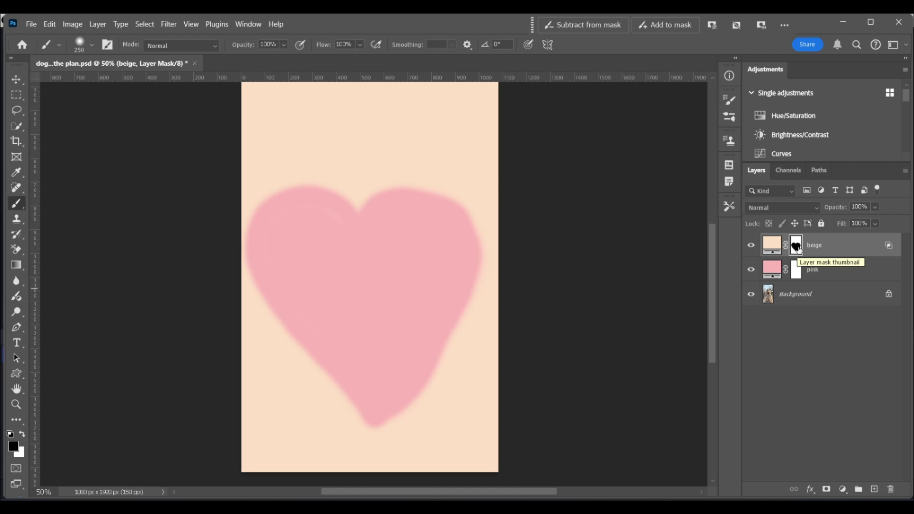
Delete the beige layer's heart-shaped mask
{"action": "left_click_drag", "start_coordinate": [798, 246], "coordinate": [890, 489]}
{"action": "left_click", "coordinate": [422, 212]}
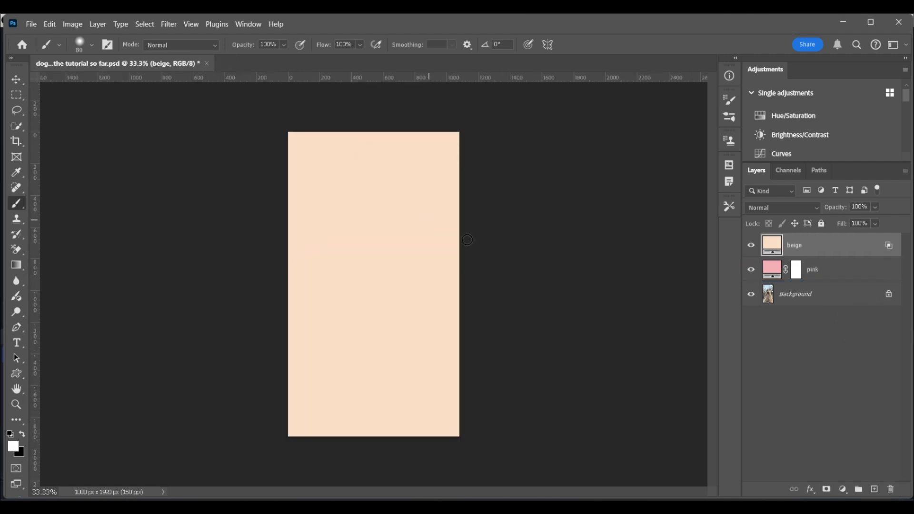
Add a new layer mask to the beige layer and paint on it in black
{"action": "left_click", "coordinate": [825, 490]}
{"action": "key", "text": "x"}
{"action": "mouse_move", "coordinate": [338, 357]}
{"action": "left_mouse_down"}
{"action": "mouse_move", "coordinate": [308, 378]}
{"action": "mouse_move", "coordinate": [346, 430]}
{"action": "mouse_move", "coordinate": [364, 343]}
{"action": "mouse_move", "coordinate": [346, 428]}
{"action": "left_mouse_up"}
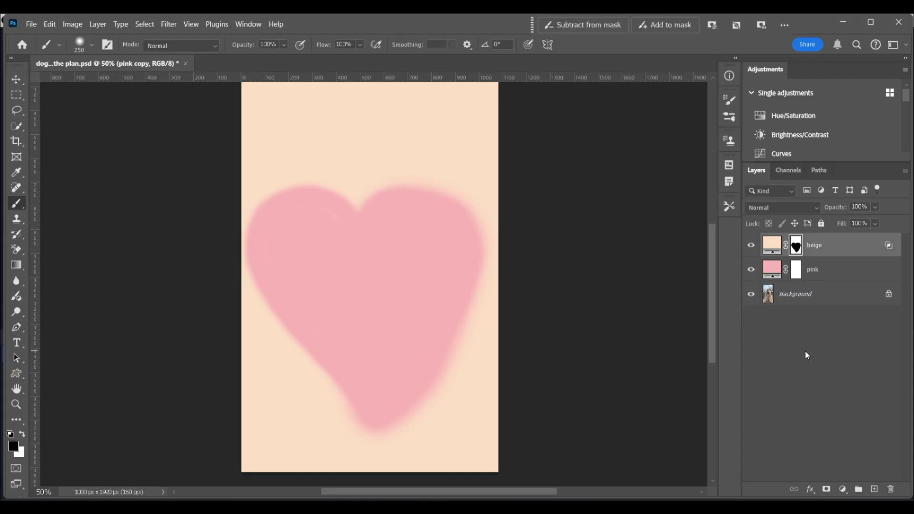
Delete the pink layer's mask and move the beige layer's heart mask onto the pink layer
{"action": "left_click", "coordinate": [560, 264]}
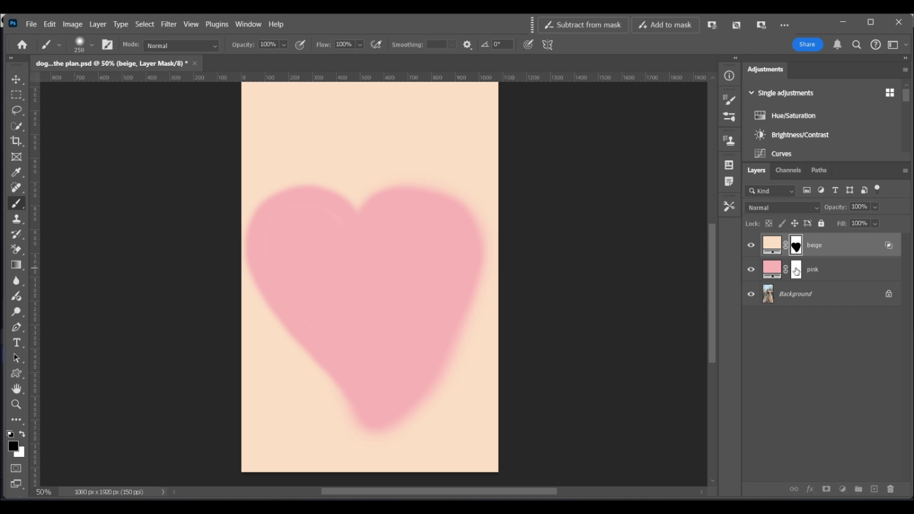
{"action": "left_click_drag", "start_coordinate": [796, 271], "coordinate": [890, 489]}
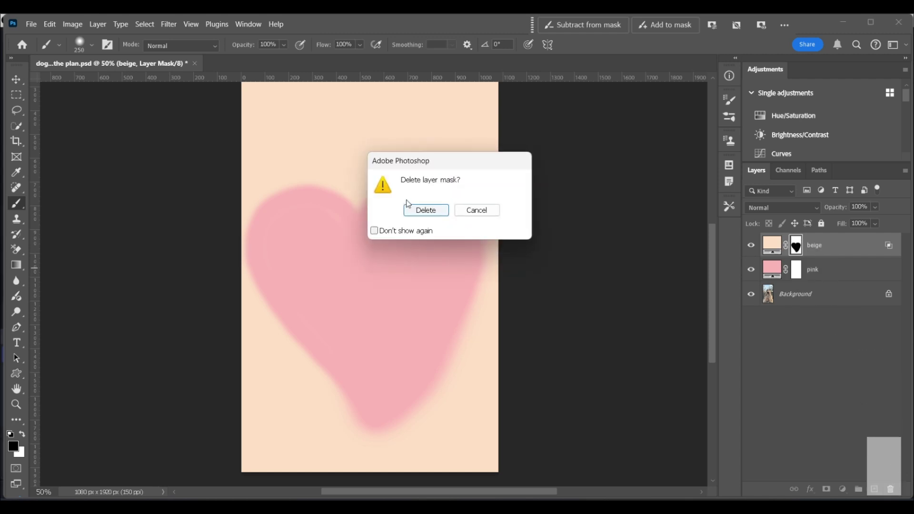
{"action": "left_click", "coordinate": [421, 213]}
{"action": "left_click_drag", "start_coordinate": [796, 246], "coordinate": [796, 269]}
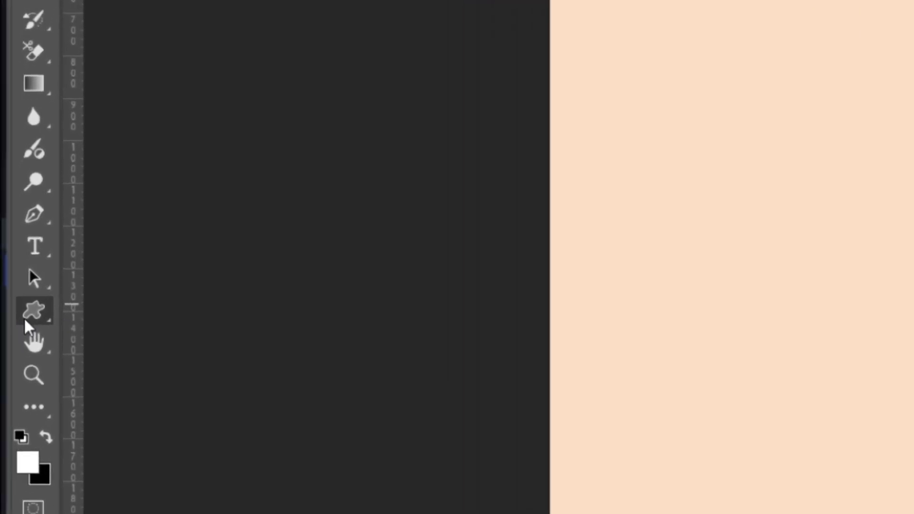
Draw a white heart custom shape about 1055 px wide and 1477 px high above the beige layer
{"action": "left_click", "coordinate": [489, 42]}
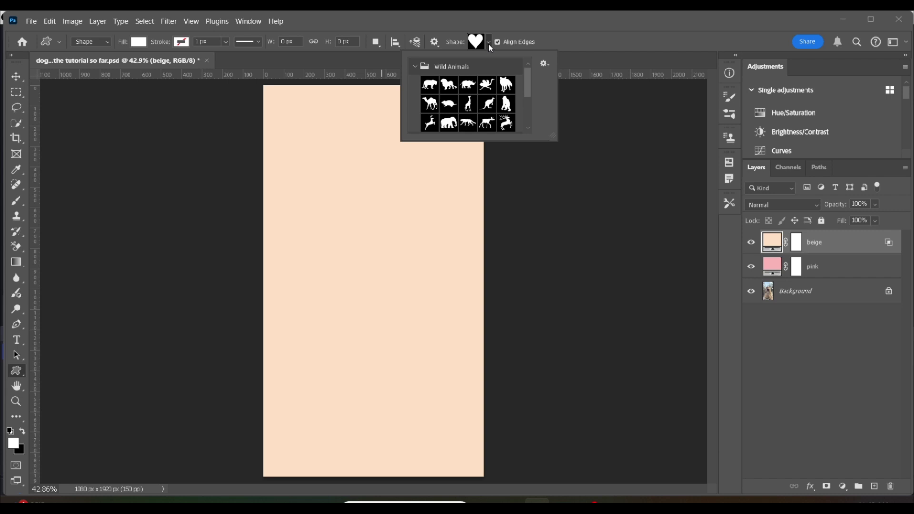
{"action": "left_click", "coordinate": [488, 44]}
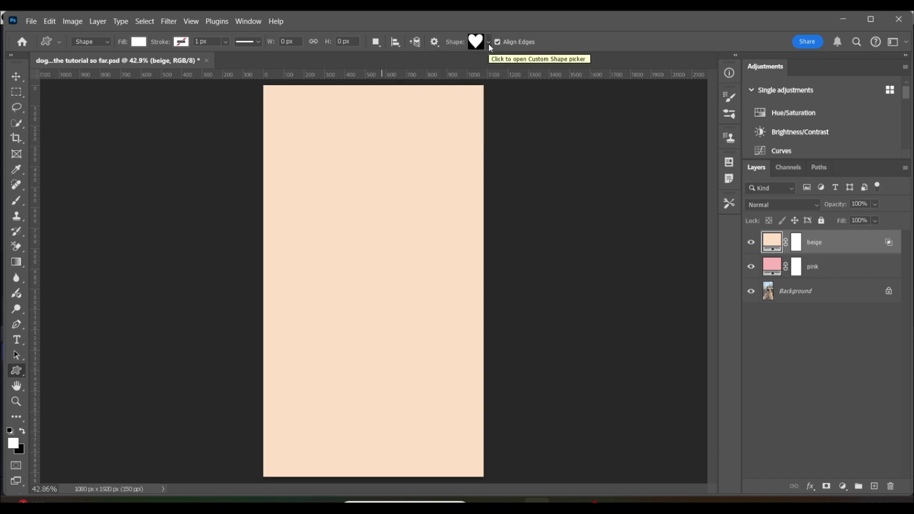
{"action": "left_click_drag", "start_coordinate": [265, 148], "coordinate": [479, 448]}
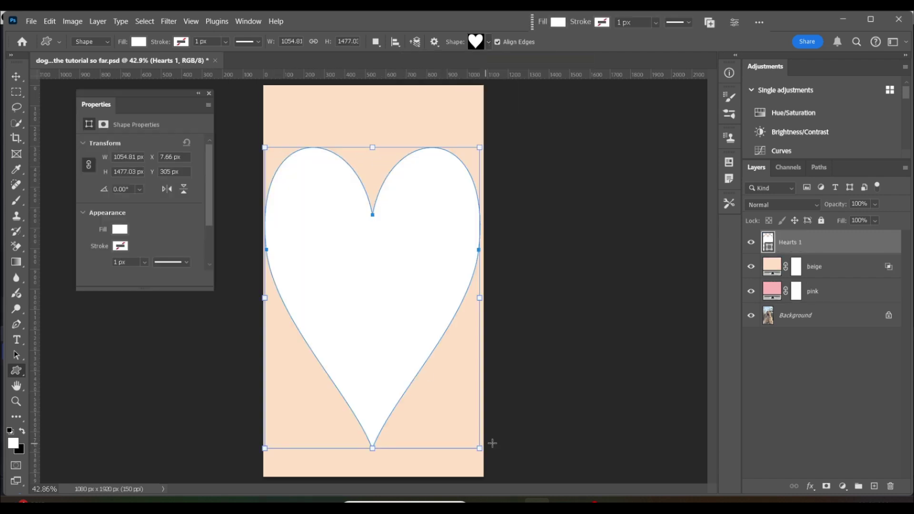
Set the Hearts 1 layer's knockout to Deep and its fill opacity to 0% in the layer style
{"action": "double_click", "coordinate": [831, 245]}
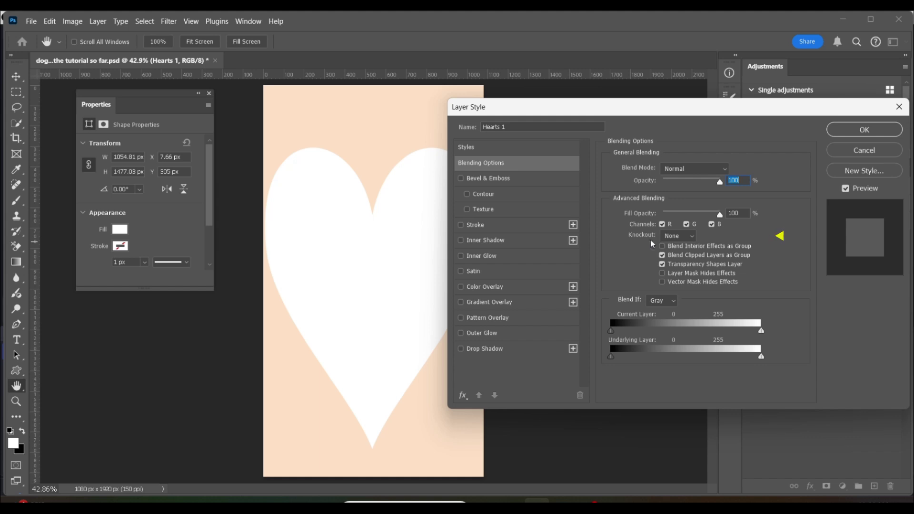
{"action": "left_click", "coordinate": [693, 236]}
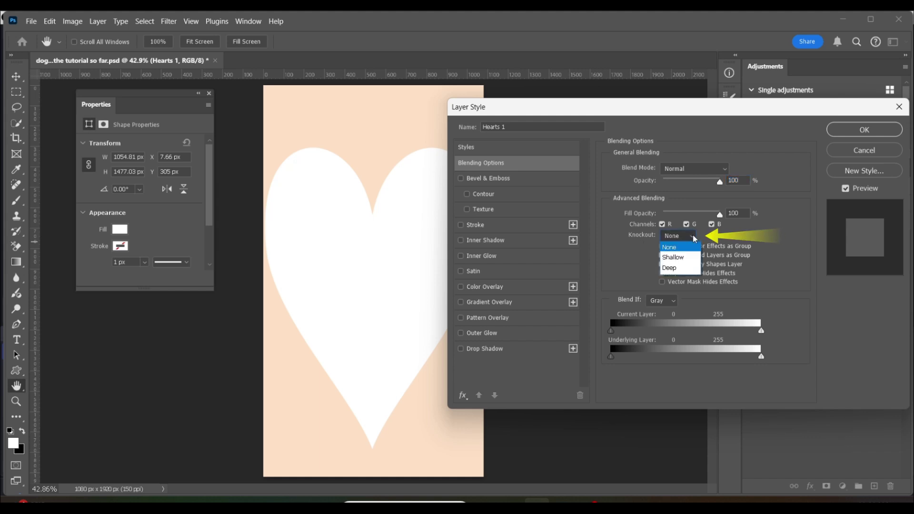
{"action": "left_click", "coordinate": [687, 269]}
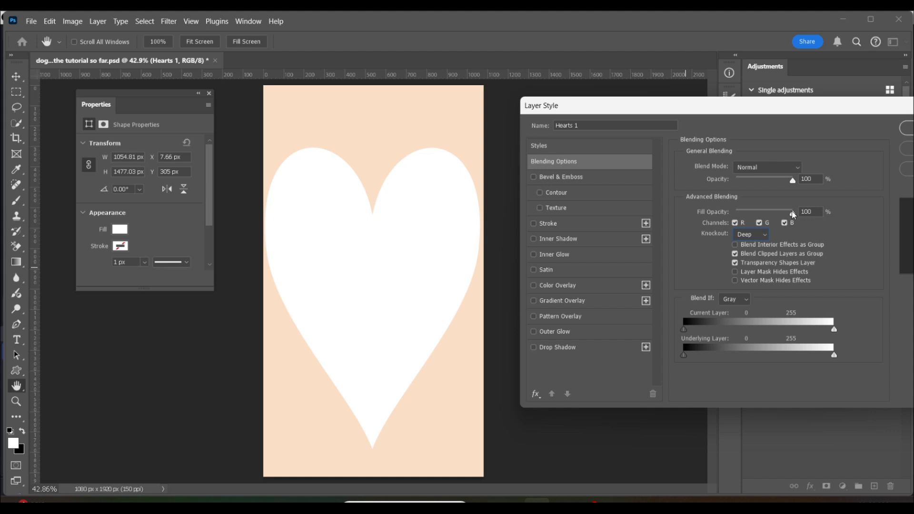
{"action": "left_click_drag", "start_coordinate": [791, 213], "coordinate": [735, 213]}
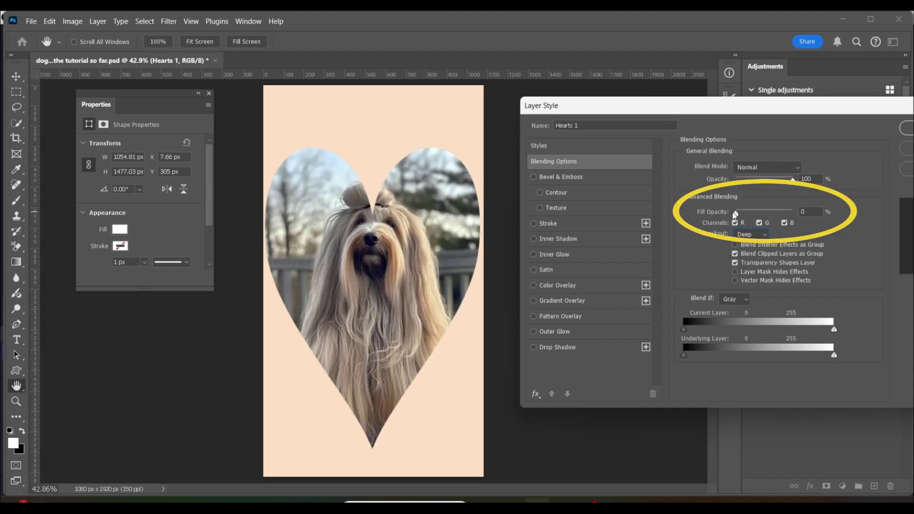
{"action": "key", "text": "Return"}
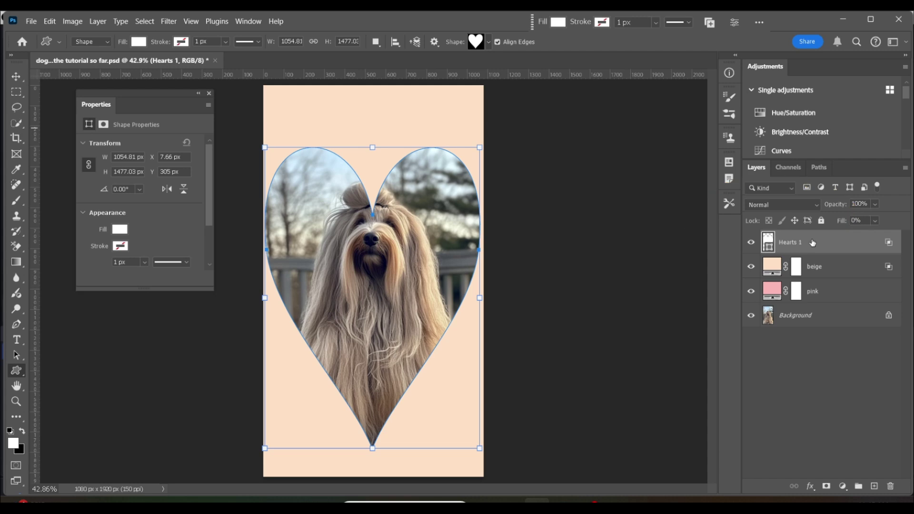
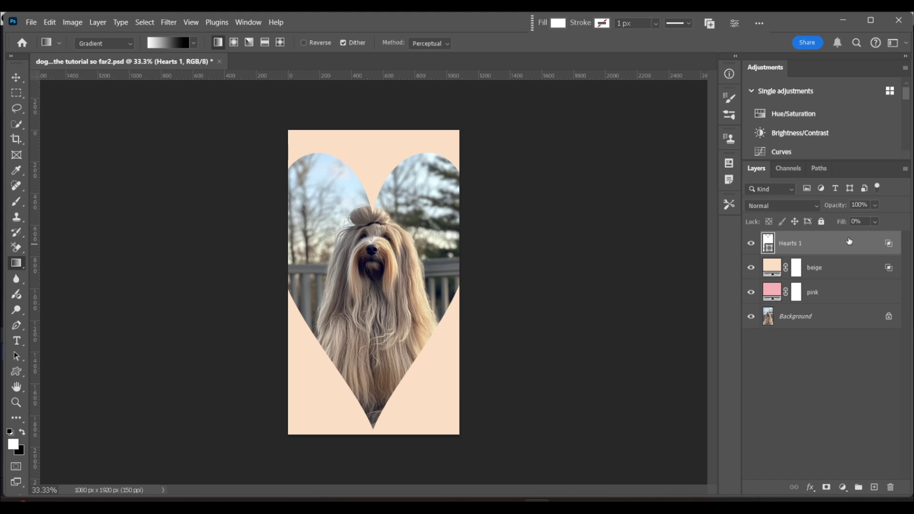
Change the Hearts 1 layer's knockout to Shallow, with fill opacity at 0%
{"action": "left_click", "coordinate": [772, 294]}
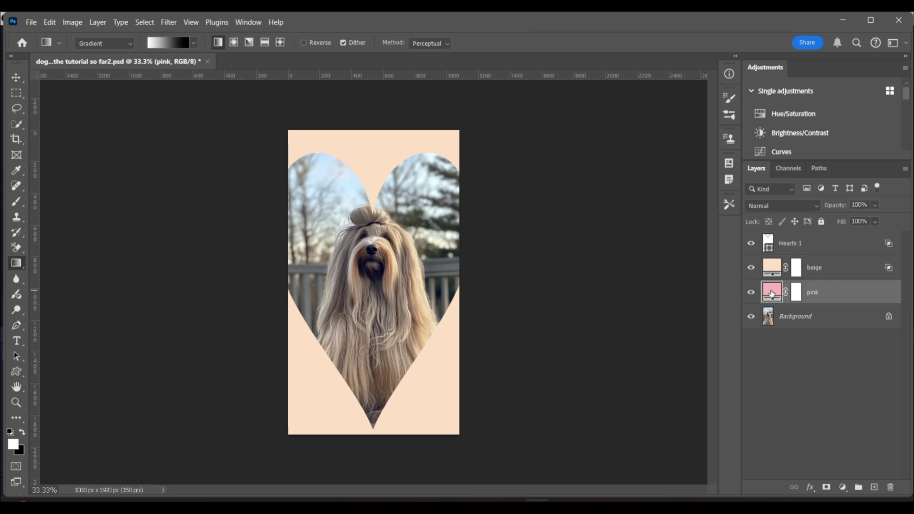
{"action": "left_click", "coordinate": [846, 242]}
{"action": "key", "text": "shift+0"}
{"action": "key", "text": "shift+0"}
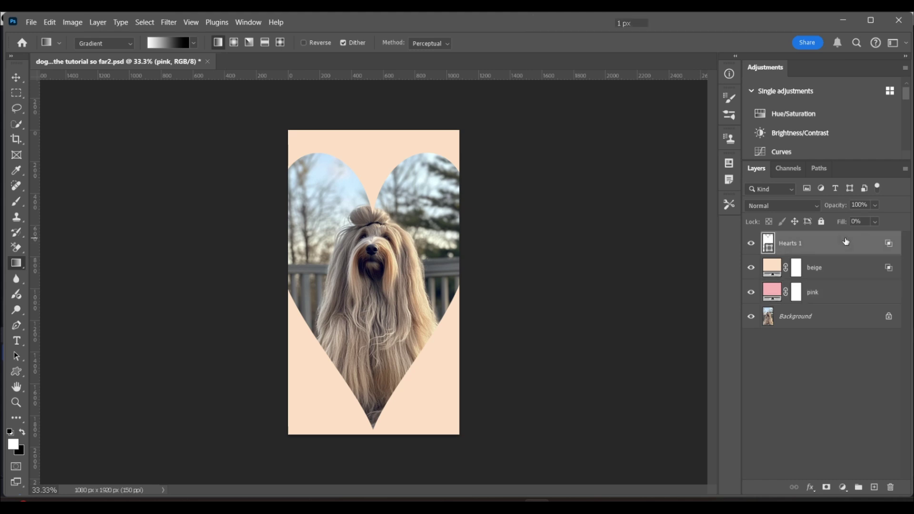
{"action": "double_click", "coordinate": [845, 242]}
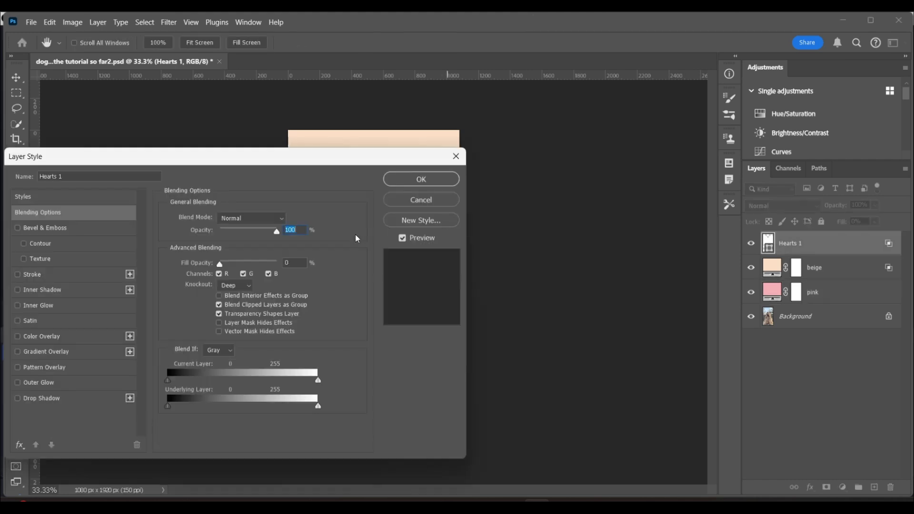
{"action": "left_click", "coordinate": [249, 286]}
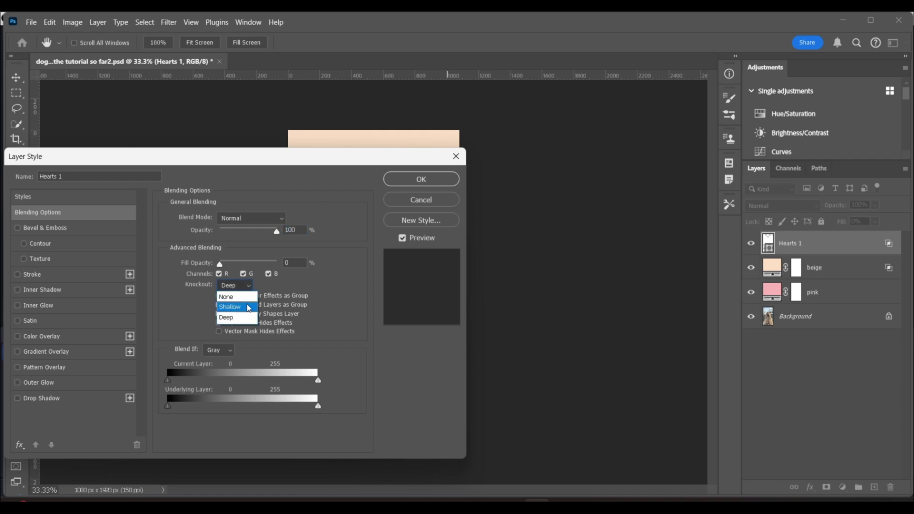
{"action": "left_click", "coordinate": [249, 308]}
{"action": "left_click_drag", "start_coordinate": [244, 161], "coordinate": [114, 200]}
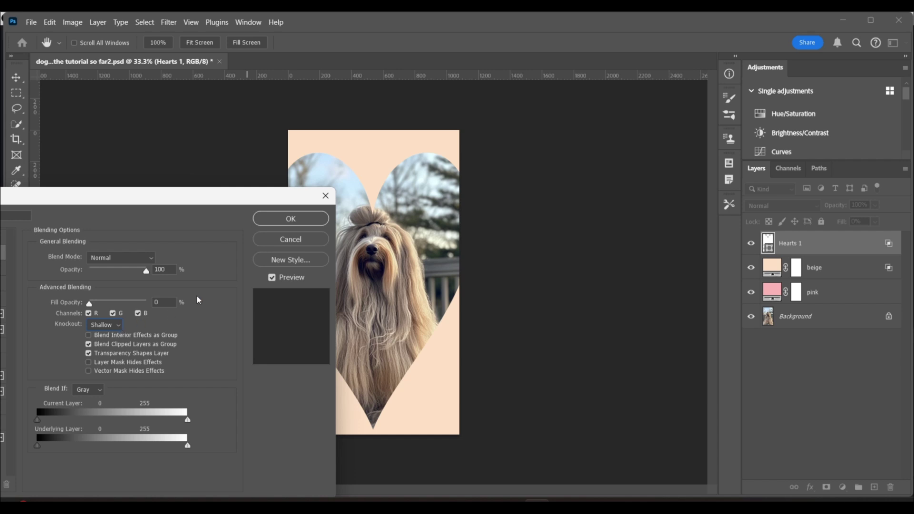
{"action": "left_click", "coordinate": [291, 219]}
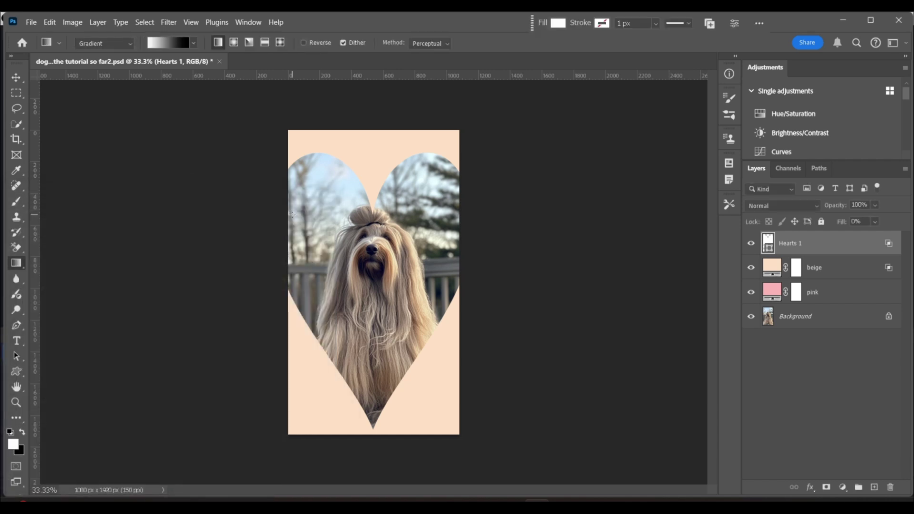
Group the Hearts 1 and beige layers, look at the group's contents, and ungroup them again
{"action": "left_click", "coordinate": [838, 266], "text": "shift"}
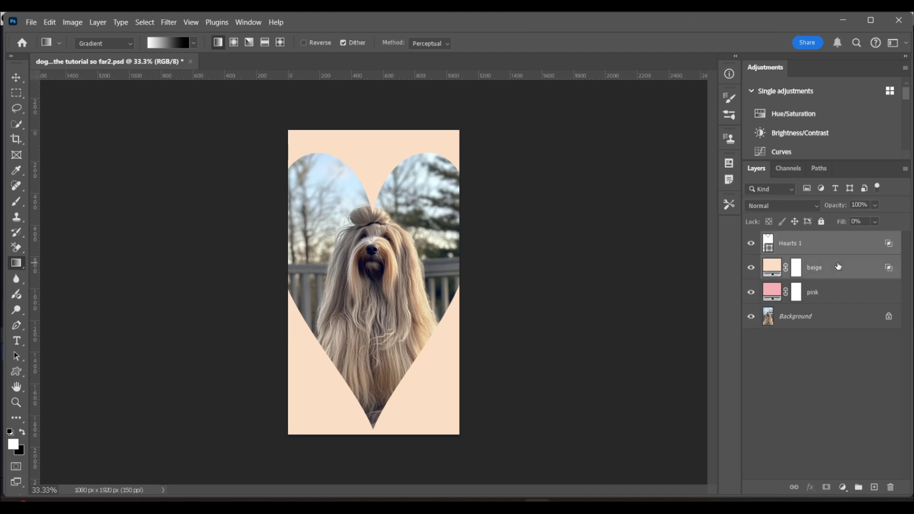
{"action": "key", "text": "ctrl+g"}
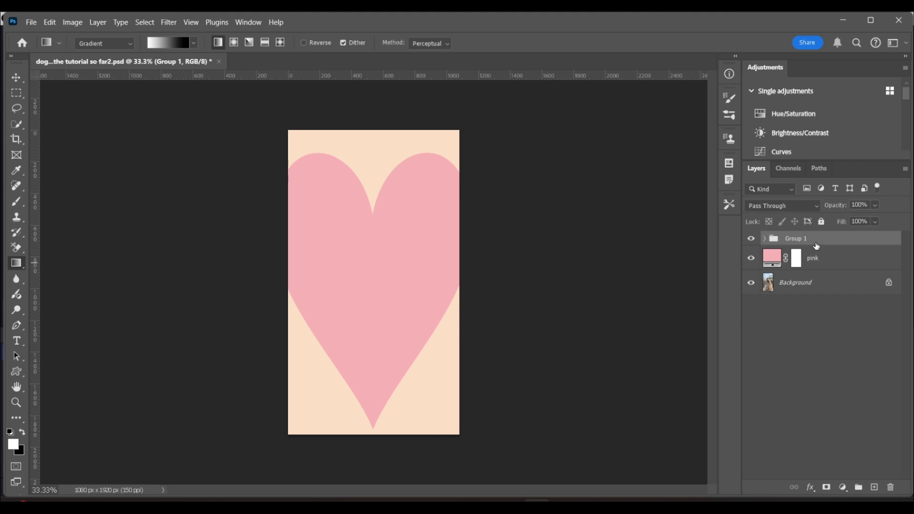
{"action": "left_click", "coordinate": [764, 239]}
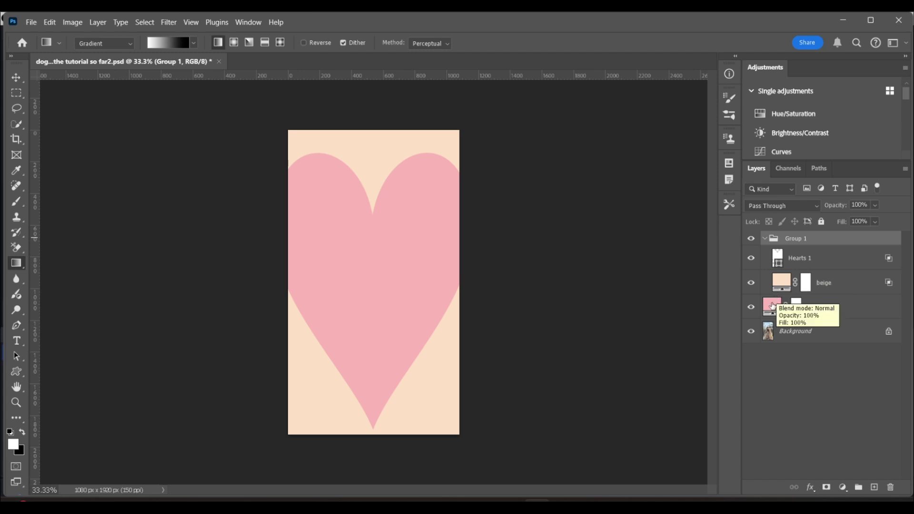
{"action": "left_click", "coordinate": [764, 239]}
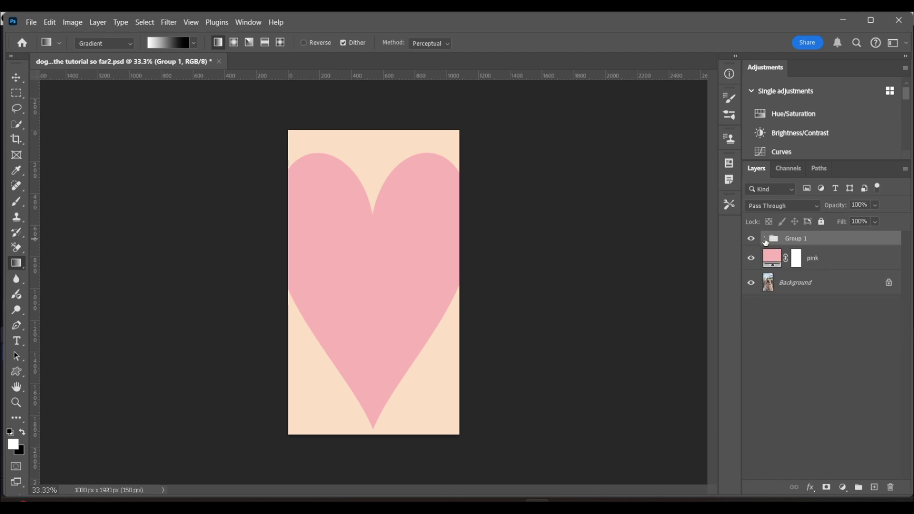
{"action": "key", "text": "ctrl+shift+g"}
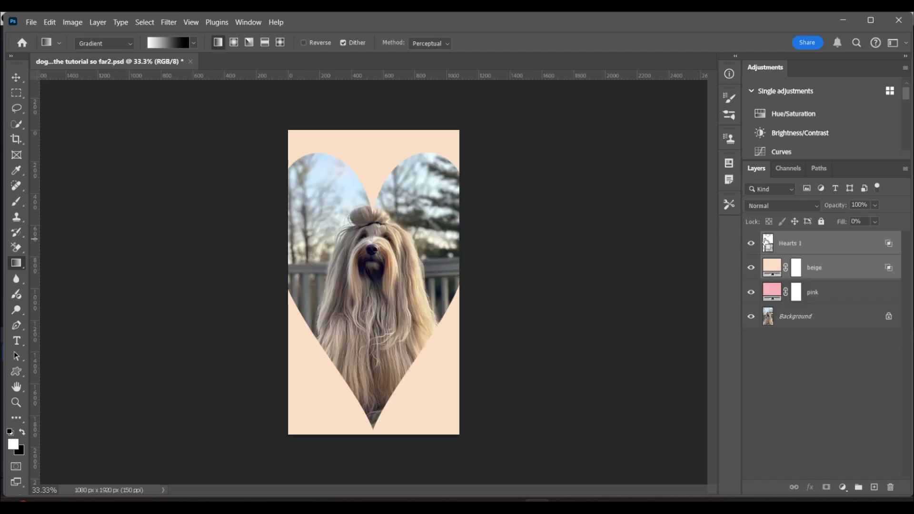
{"action": "left_click", "coordinate": [786, 351]}
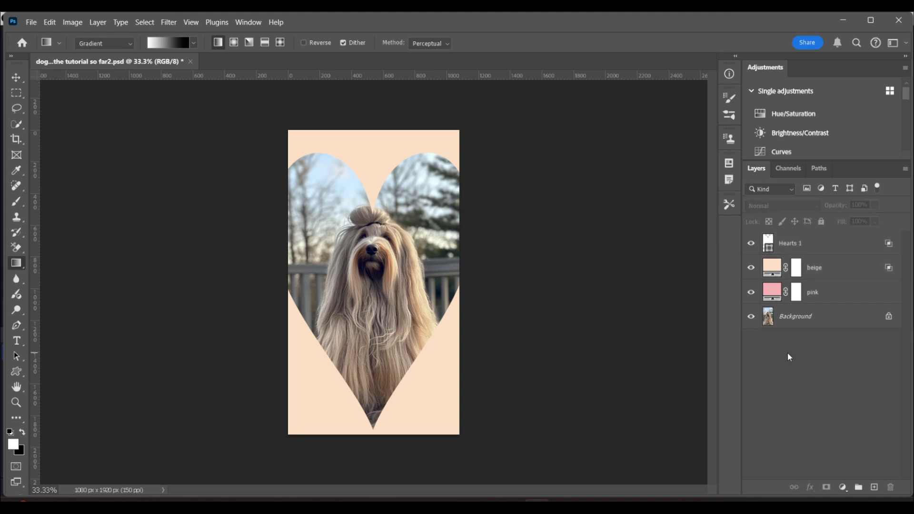
Clip the Hearts 1 layer to the beige layer beneath it
{"action": "left_click", "coordinate": [818, 245]}
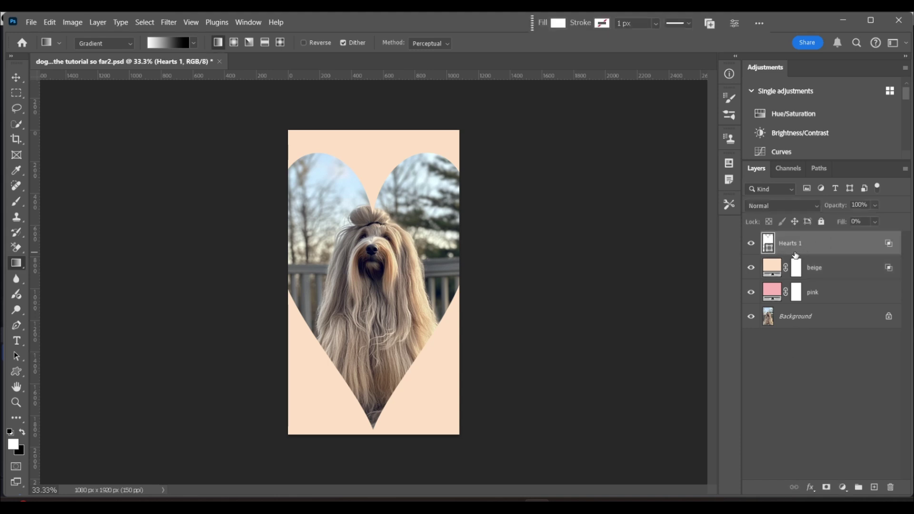
{"action": "left_click_drag", "start_coordinate": [794, 254], "coordinate": [809, 254]}
{"action": "left_click", "coordinate": [810, 253], "text": "alt"}
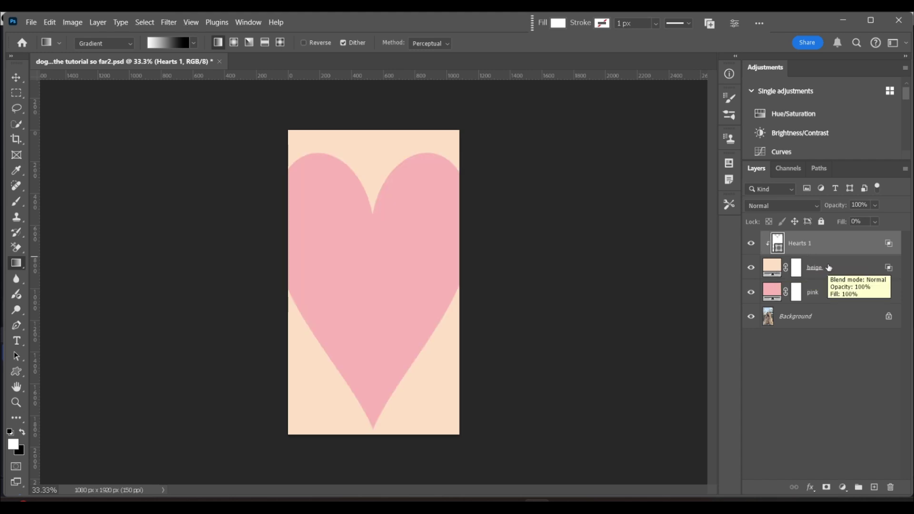
Examine the beige layer's blending options, including Blend Clipped Layers as Group, and leave them without changes
{"action": "left_click", "coordinate": [859, 269]}
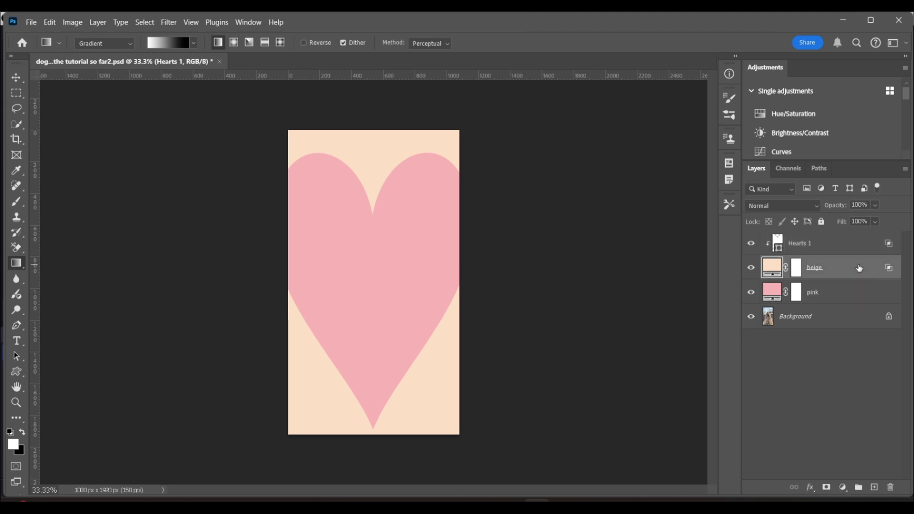
{"action": "double_click", "coordinate": [859, 268]}
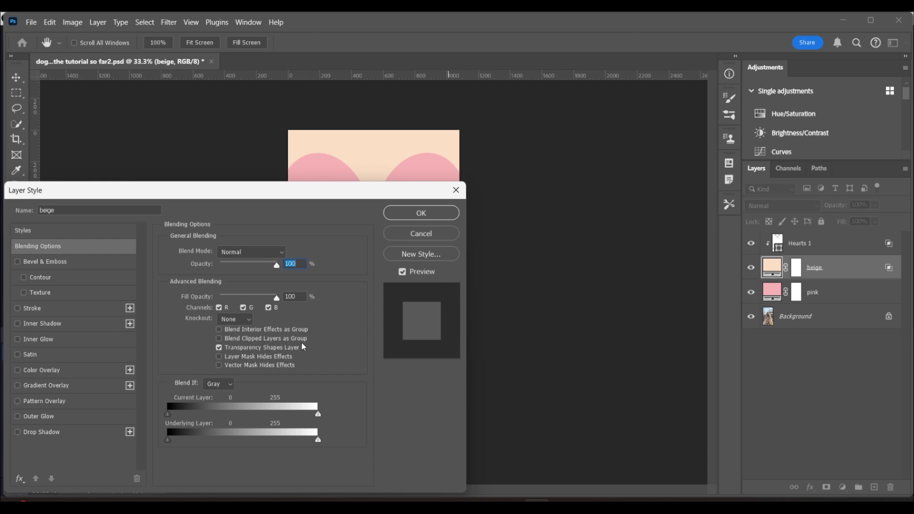
{"action": "left_click", "coordinate": [459, 233]}
{"action": "key", "text": "g"}
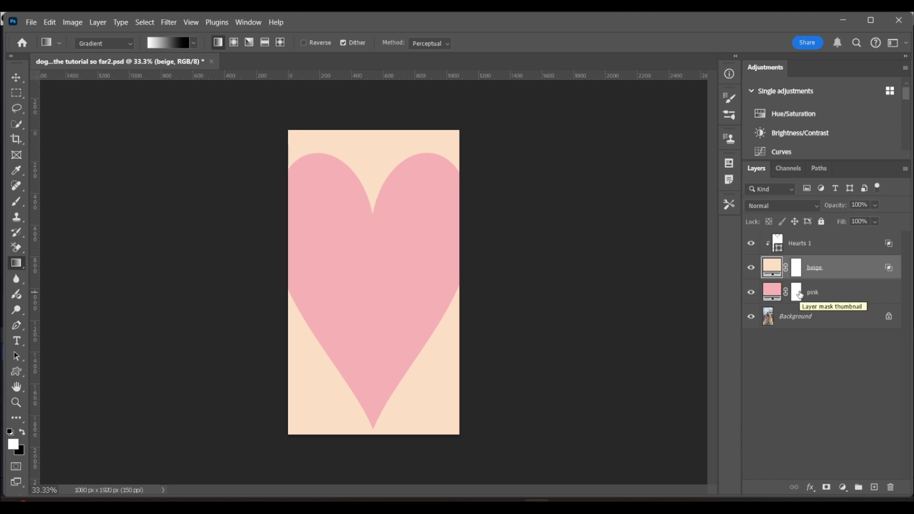
Draw a diagonal white-to-black gradient across the beige layer's mask, and undo it
{"action": "left_click", "coordinate": [828, 293]}
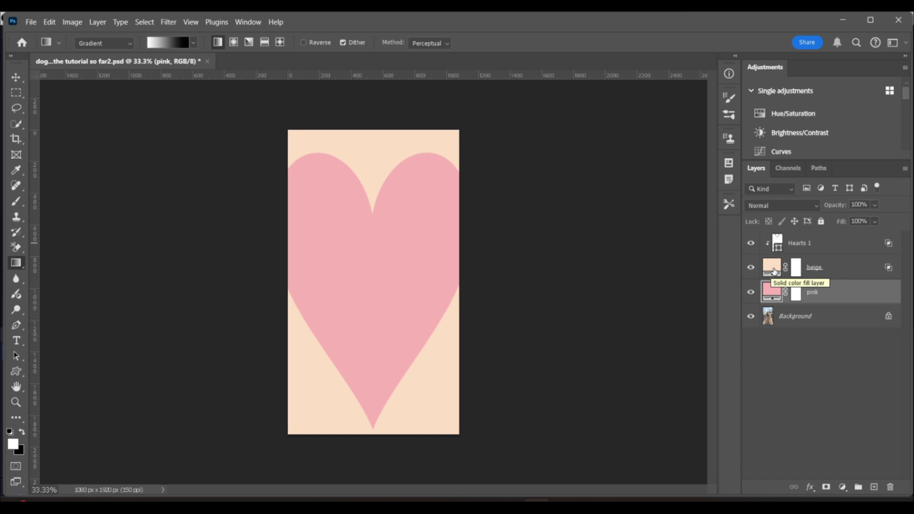
{"action": "left_click", "coordinate": [798, 267]}
{"action": "key", "text": "x"}
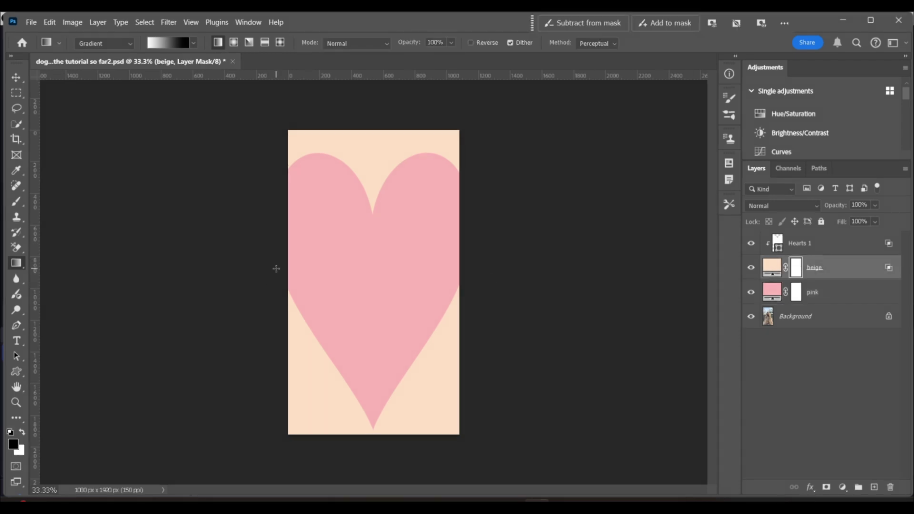
{"action": "left_click_drag", "start_coordinate": [263, 116], "coordinate": [676, 512]}
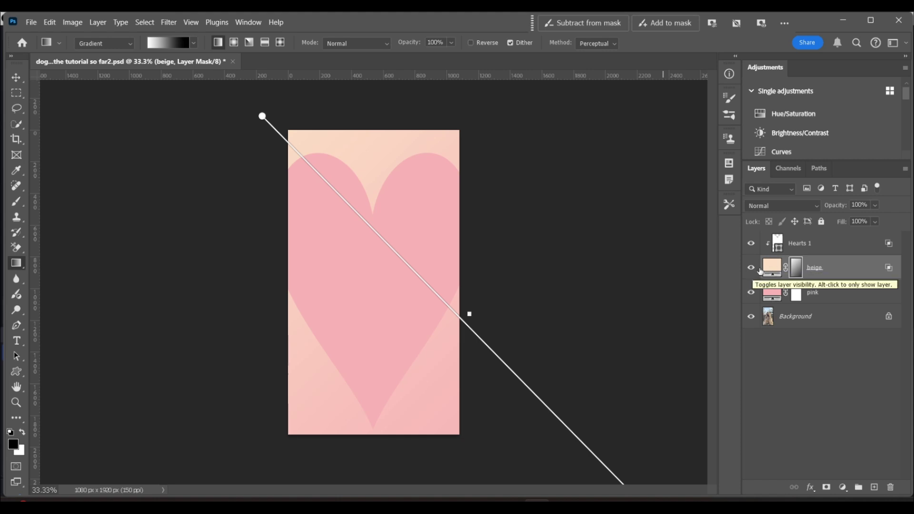
{"action": "key", "text": "ctrl+z"}
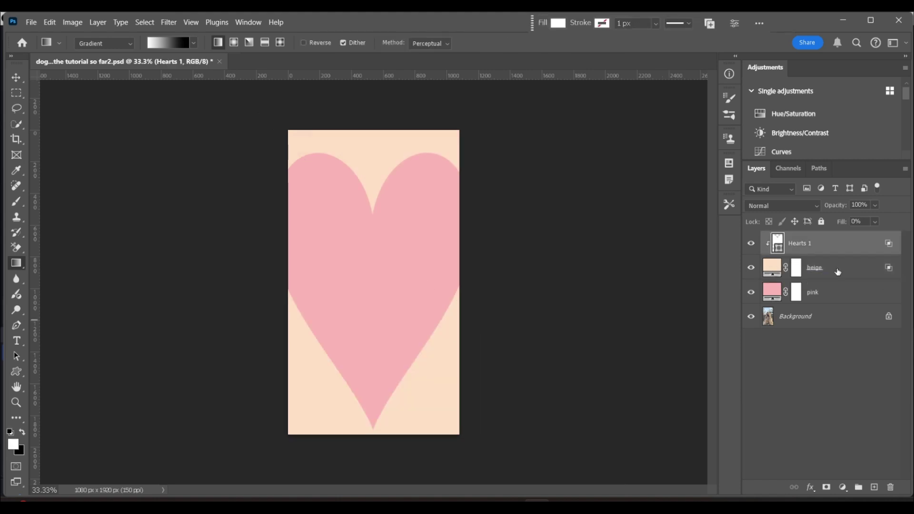
Change the Hearts 1 layer's knockout to Deep in its blending options
{"action": "double_click", "coordinate": [848, 241]}
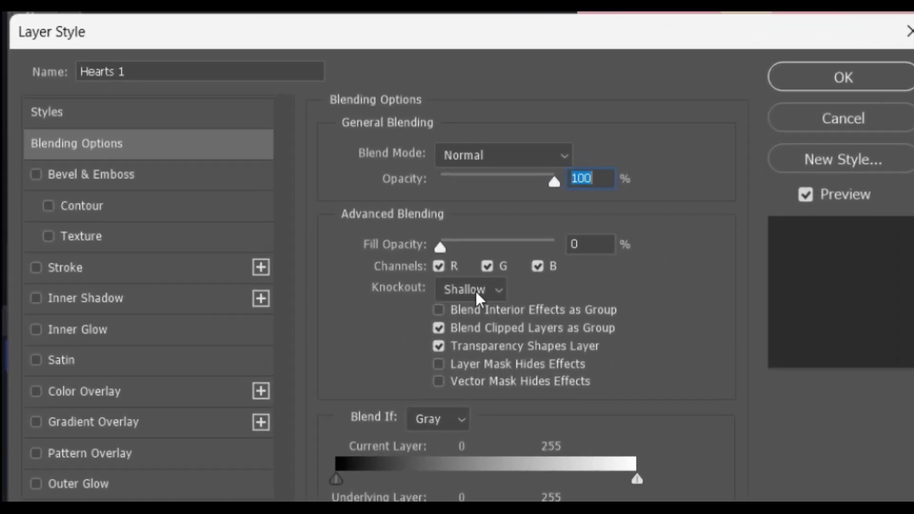
{"action": "left_click", "coordinate": [356, 303]}
{"action": "left_click", "coordinate": [354, 352]}
{"action": "left_click", "coordinate": [889, 80]}
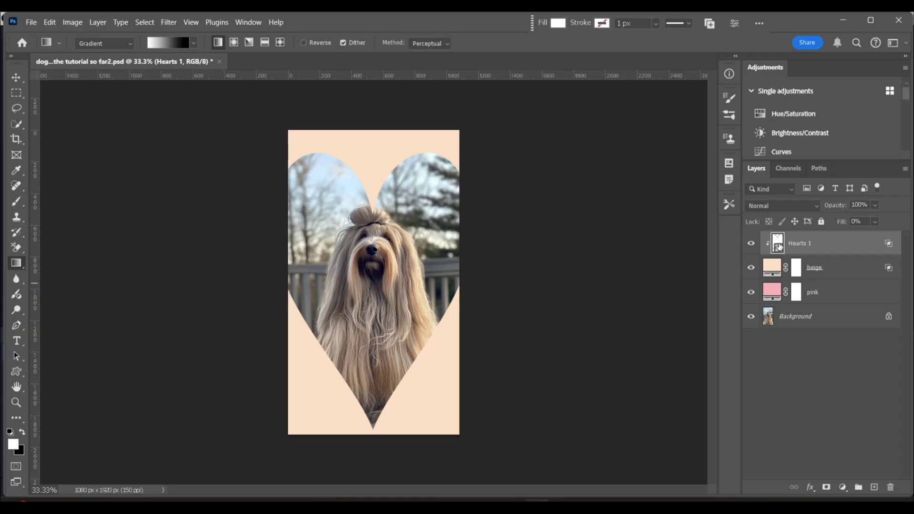
Try scaling the heart shape up to about 112% with Free Transform, and cancel the transform
{"action": "key", "text": "ctrl+t"}
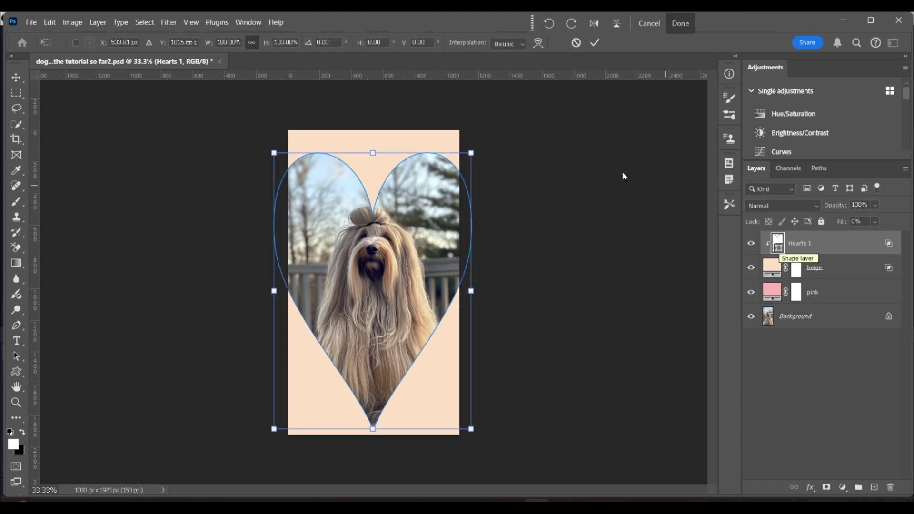
{"action": "left_click_drag", "start_coordinate": [369, 151], "coordinate": [397, 116]}
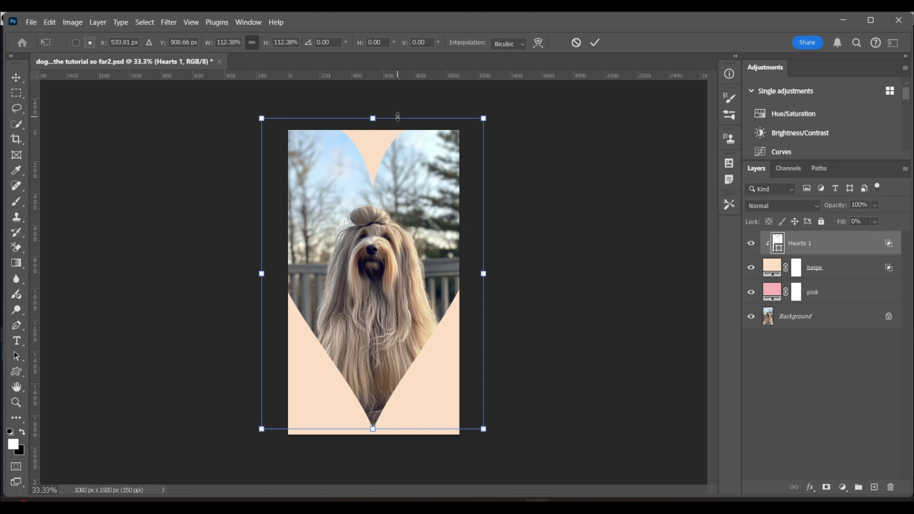
{"action": "left_click_drag", "start_coordinate": [546, 123], "coordinate": [555, 179]}
{"action": "key", "text": "Escape"}
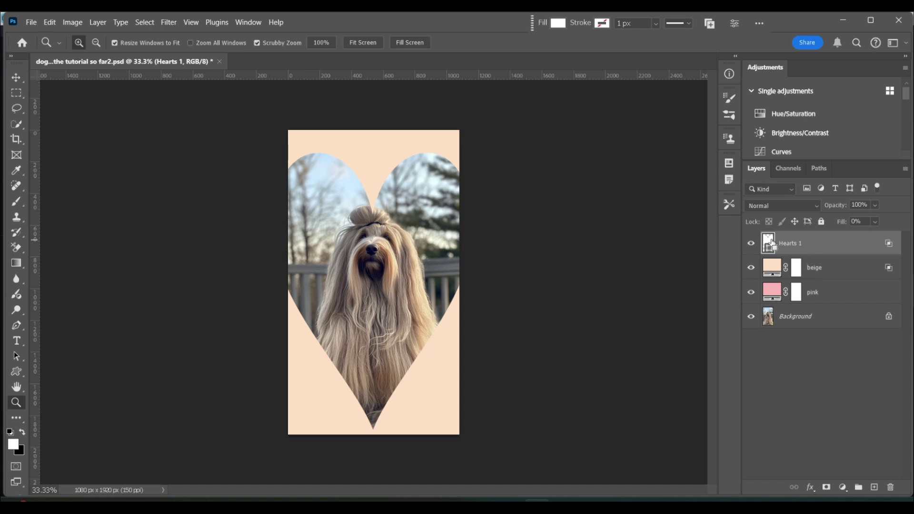
Shrink the heart with Free Transform, reposition it around the dog's face, and undo the transform
{"action": "key", "text": "ctrl+t"}
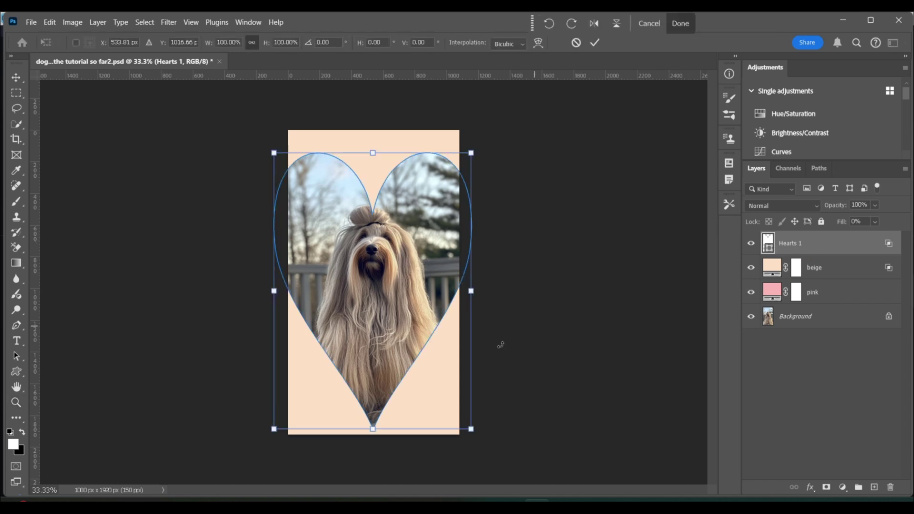
{"action": "left_click_drag", "start_coordinate": [373, 430], "coordinate": [387, 313]}
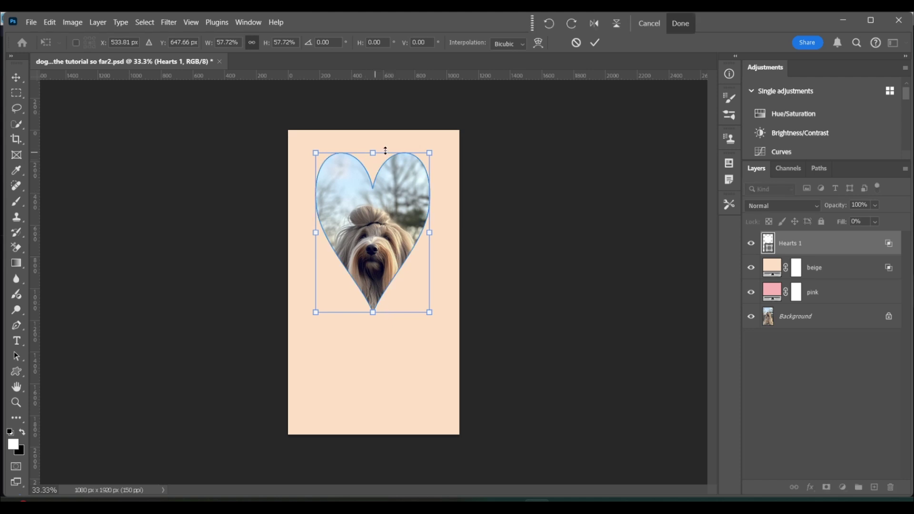
{"action": "mouse_move", "coordinate": [374, 153]}
{"action": "left_mouse_down"}
{"action": "mouse_move", "coordinate": [375, 175]}
{"action": "mouse_move", "coordinate": [376, 167]}
{"action": "left_mouse_up"}
{"action": "left_click_drag", "start_coordinate": [372, 255], "coordinate": [370, 268]}
{"action": "key", "text": "z"}
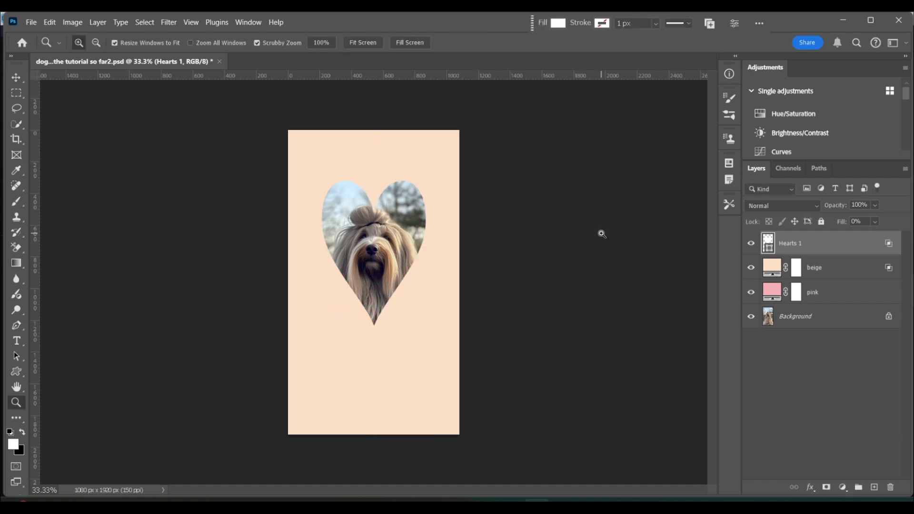
{"action": "key", "text": "ctrl+z"}
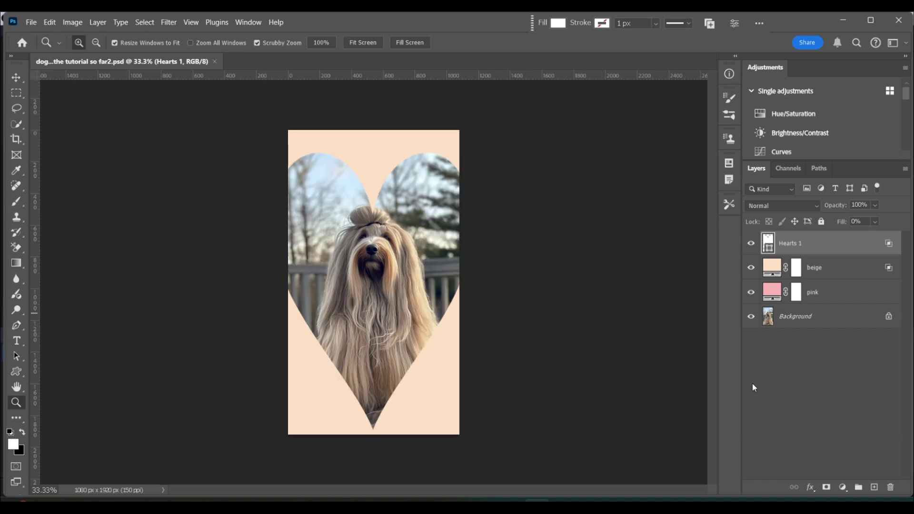
Set the Hearts 1 layer's knockout to Shallow and clip the layer to the beige layer beneath it
{"action": "double_click", "coordinate": [847, 245]}
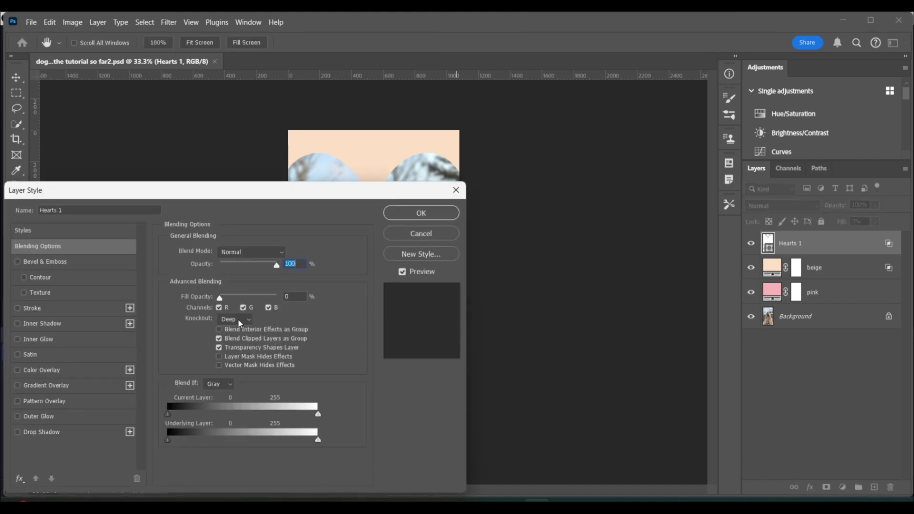
{"action": "left_click", "coordinate": [238, 320]}
{"action": "left_click", "coordinate": [238, 341]}
{"action": "left_click", "coordinate": [431, 215]}
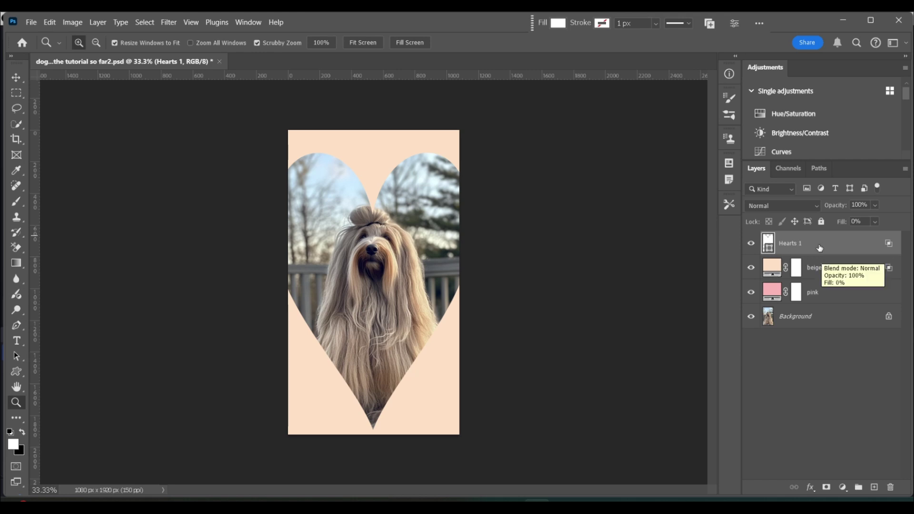
{"action": "left_click_drag", "start_coordinate": [819, 248], "coordinate": [819, 253]}
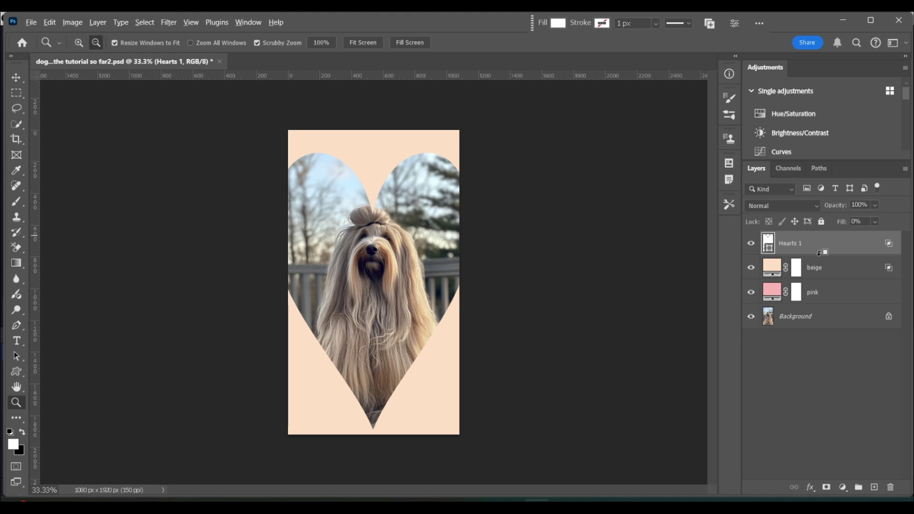
{"action": "left_click", "coordinate": [819, 253], "text": "alt"}
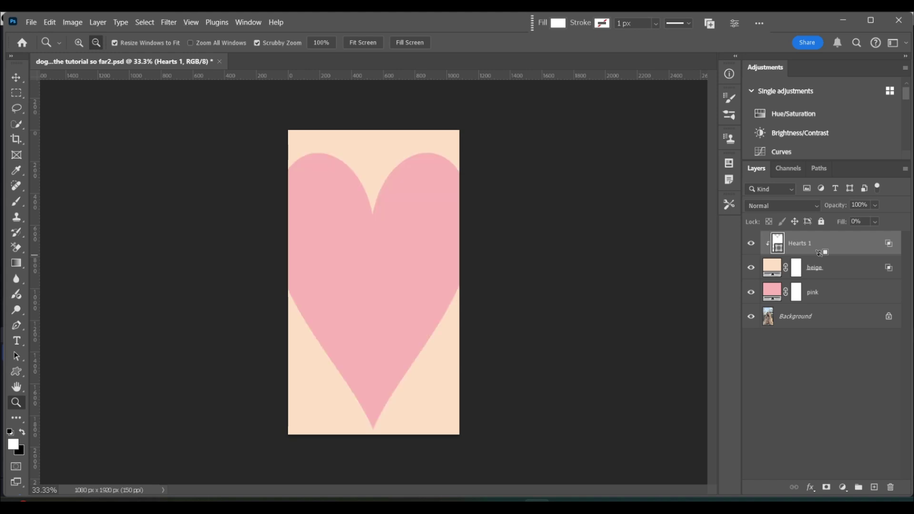
Check the Blend Clipped Layers as Group setting in the beige layer's blending options
{"action": "left_click", "coordinate": [846, 269]}
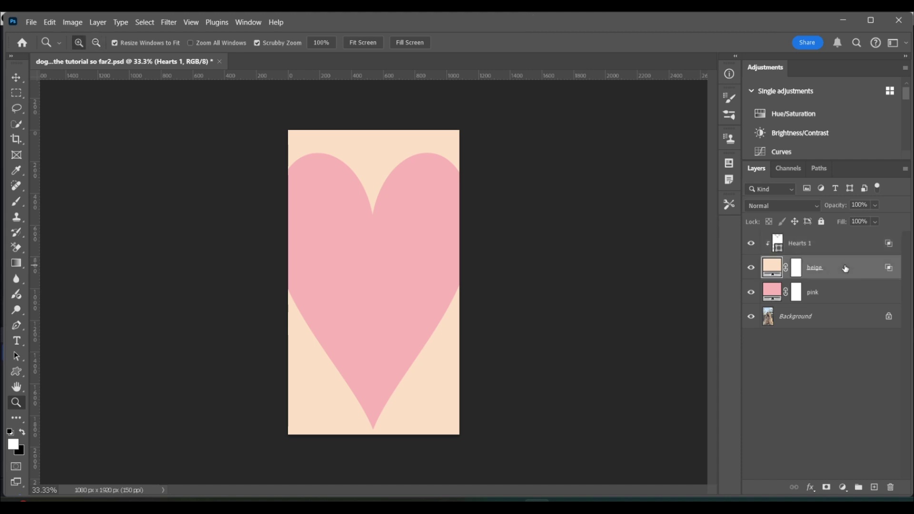
{"action": "double_click", "coordinate": [845, 269]}
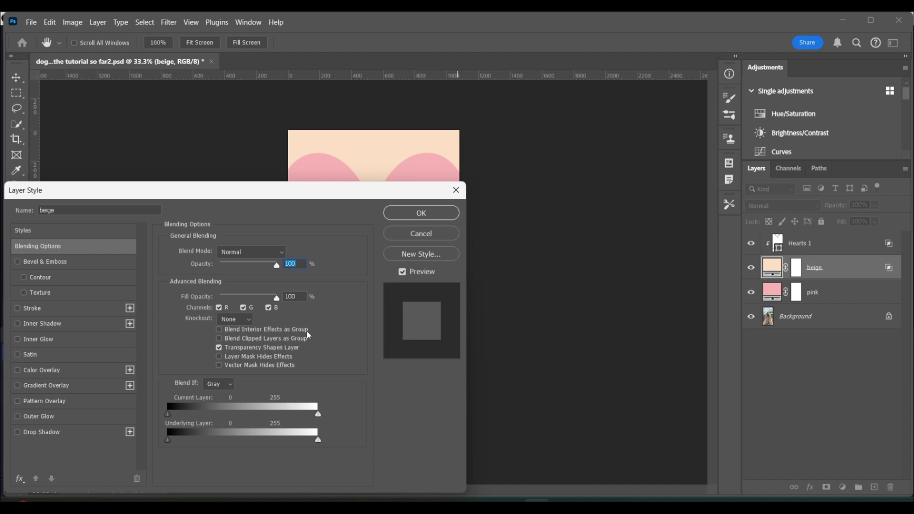
{"action": "left_click", "coordinate": [438, 211]}
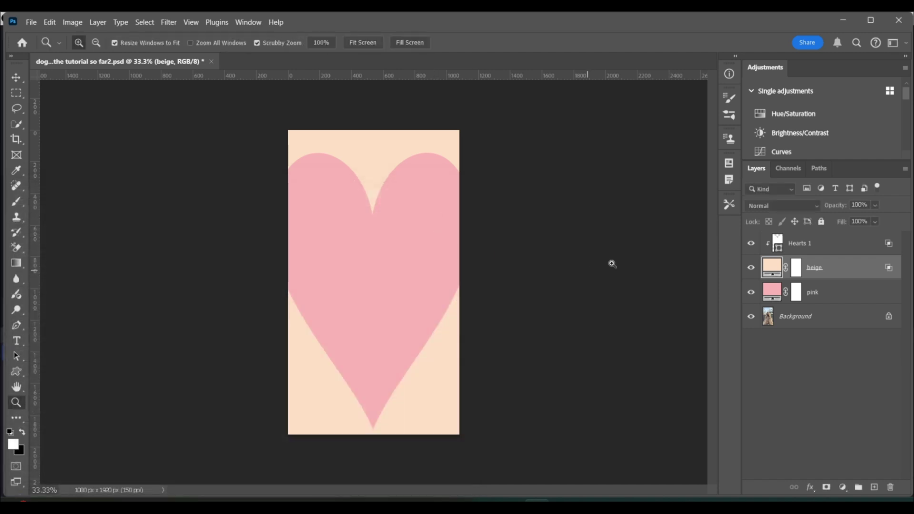
Add the text "Max" in white 72 pt Impact above the Hearts 1 layer, and place it centred over the heart's notch near the card's upper edge
{"action": "left_click", "coordinate": [777, 240]}
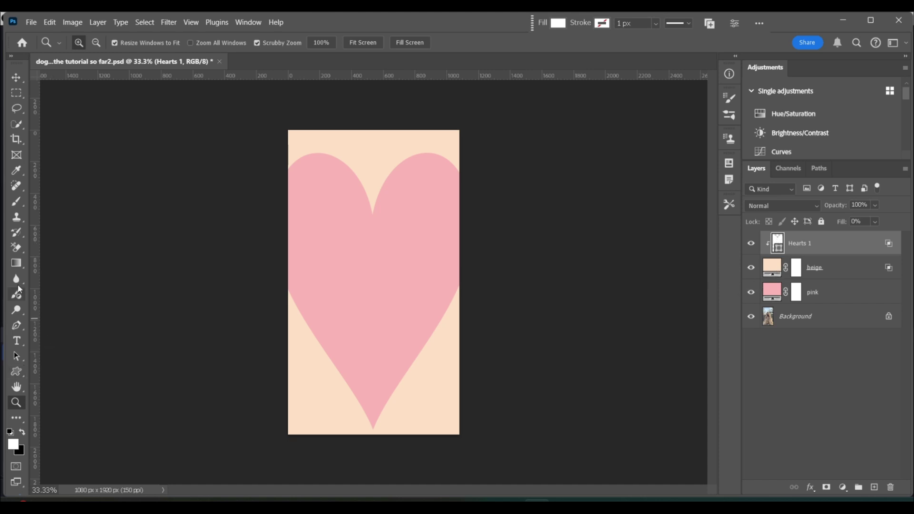
{"action": "left_click", "coordinate": [15, 341]}
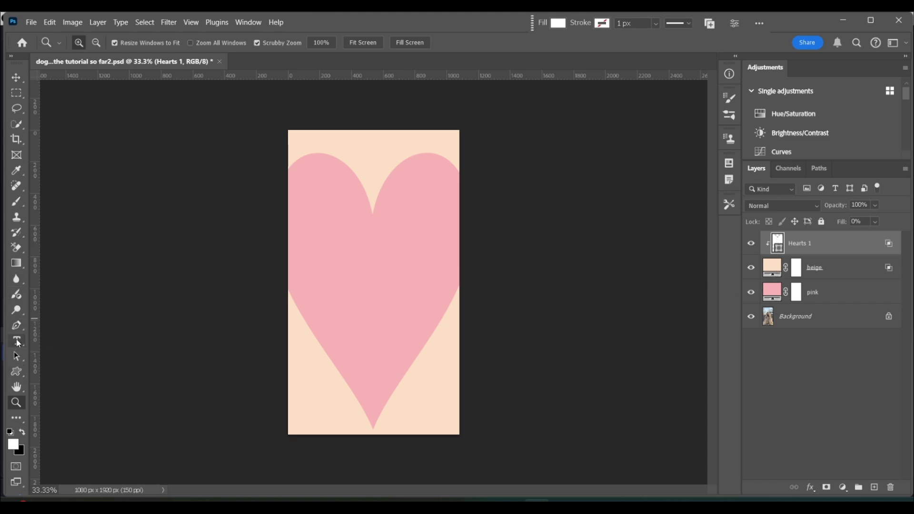
{"action": "left_click", "coordinate": [373, 149]}
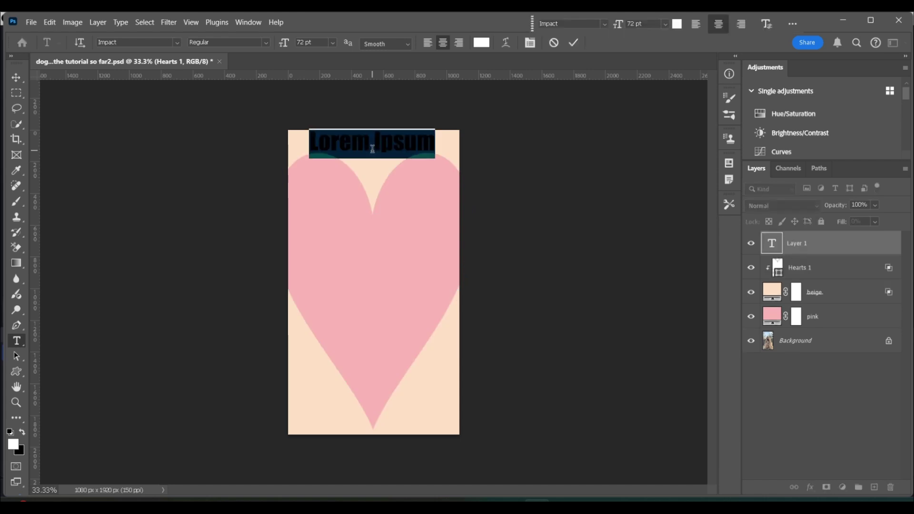
{"action": "type", "text": "Max"}
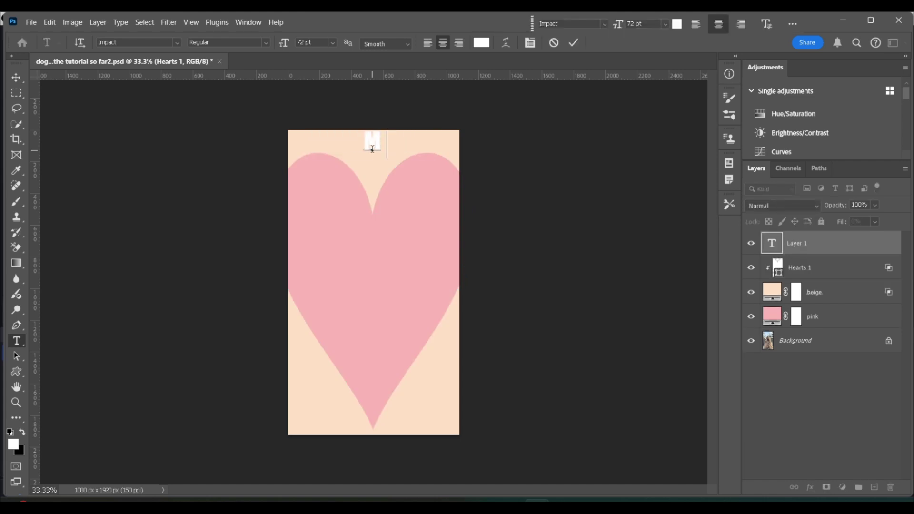
{"action": "left_click", "coordinate": [573, 43]}
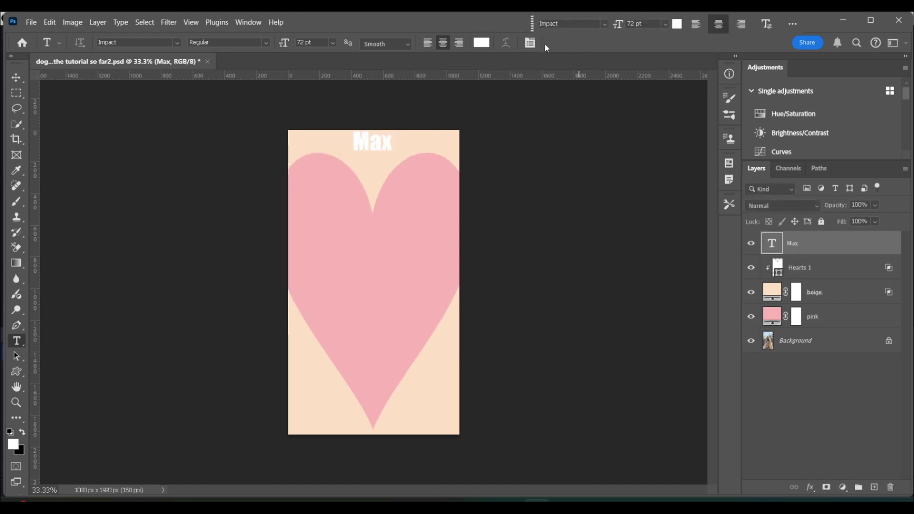
{"action": "left_click", "coordinate": [10, 78]}
{"action": "left_click_drag", "start_coordinate": [383, 139], "coordinate": [378, 147]}
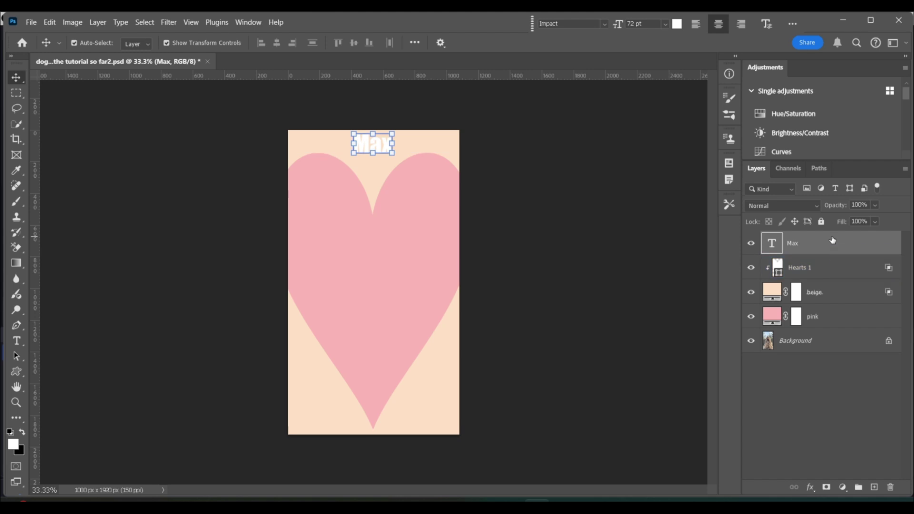
Set the Max text layer's knockout to Shallow and its fill opacity to 0%
{"action": "double_click", "coordinate": [833, 240]}
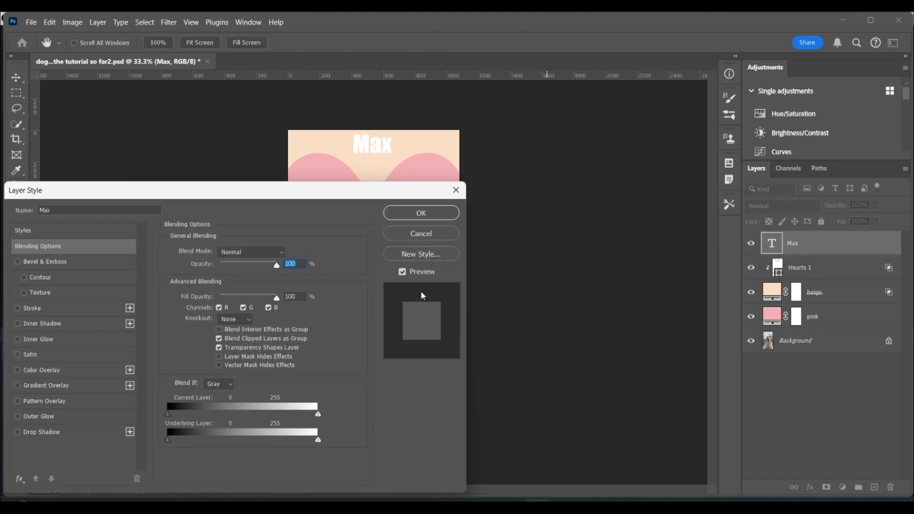
{"action": "left_click", "coordinate": [249, 324]}
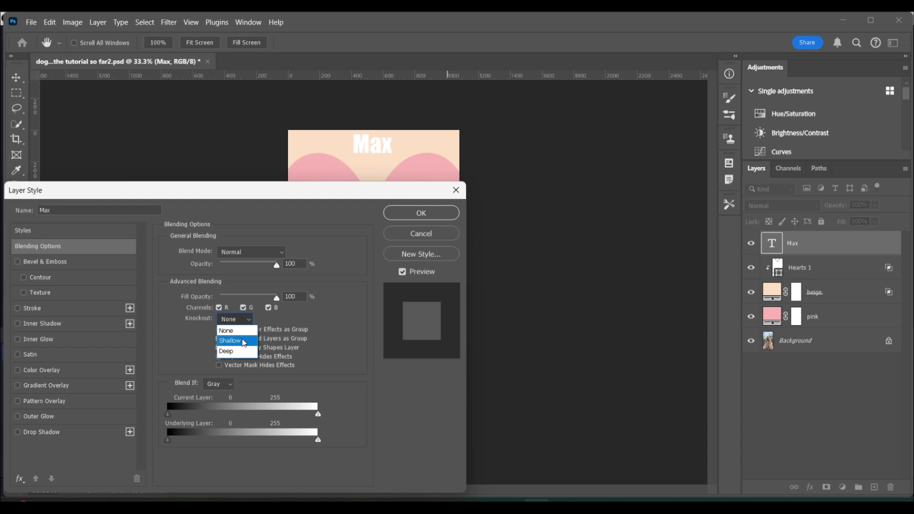
{"action": "left_click", "coordinate": [244, 342]}
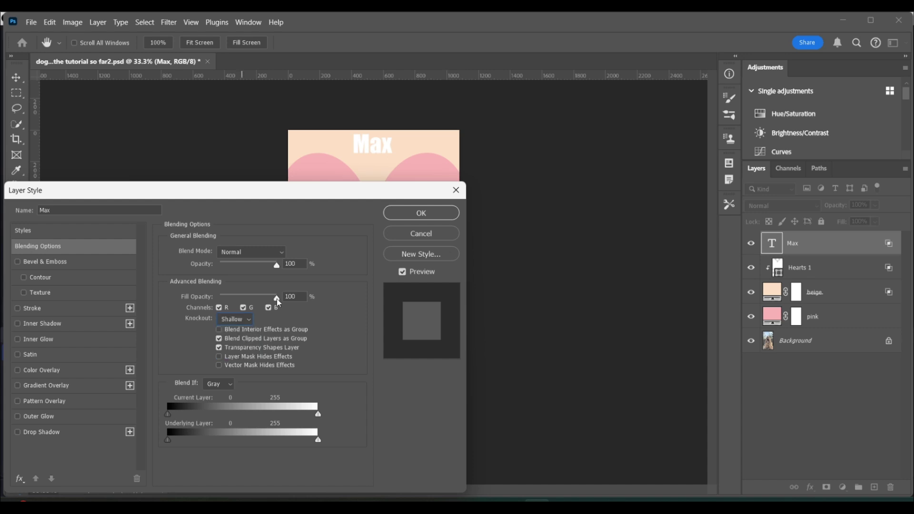
{"action": "left_click_drag", "start_coordinate": [277, 299], "coordinate": [205, 301]}
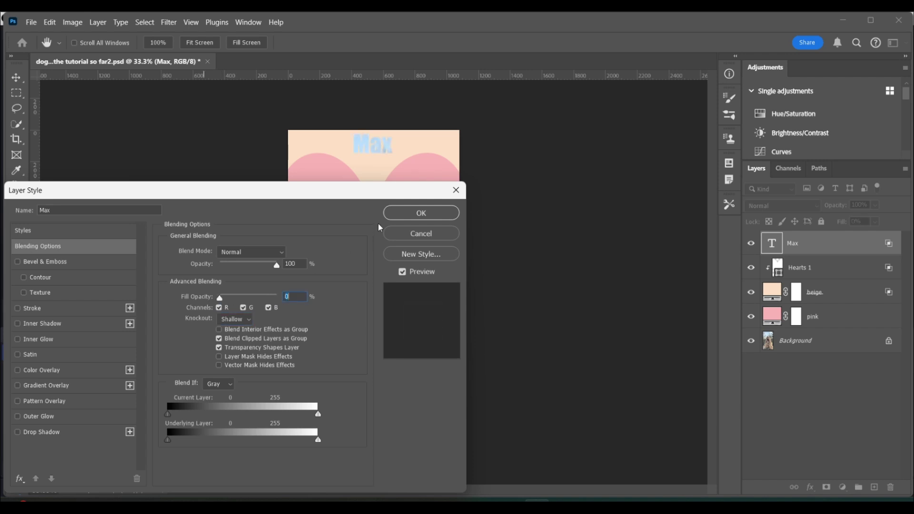
{"action": "left_click", "coordinate": [405, 213]}
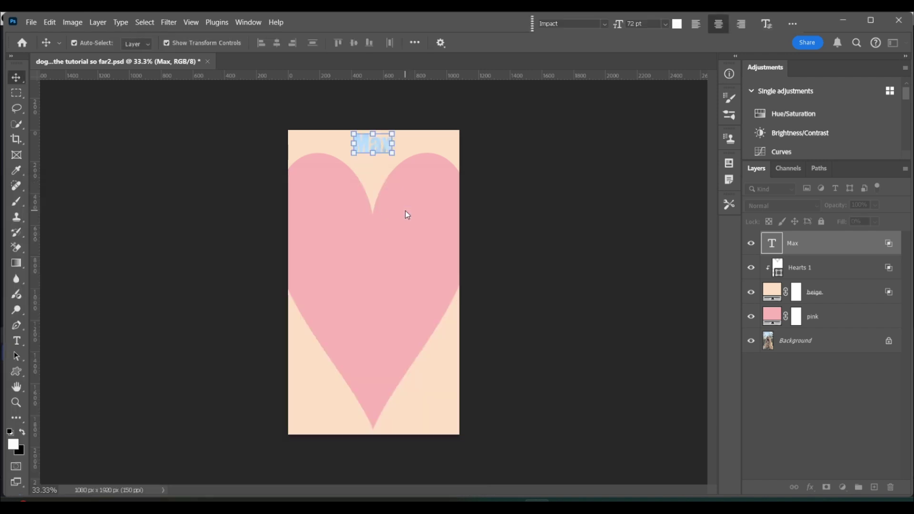
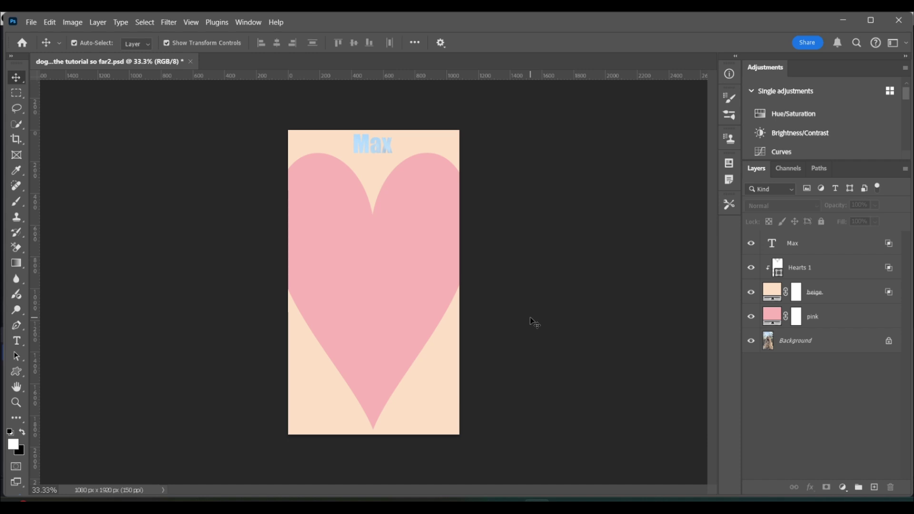
Clip the Max text layer to the beige layer together with Hearts 1
{"action": "left_click", "coordinate": [823, 244]}
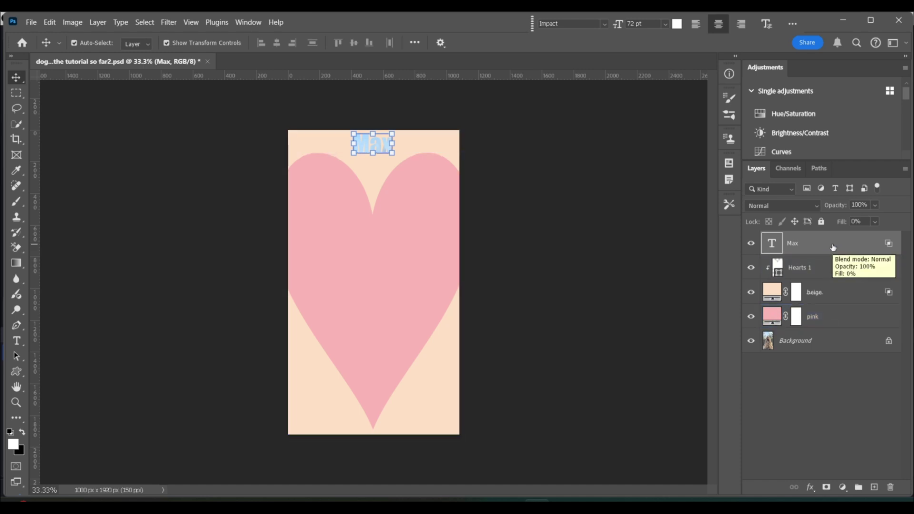
{"action": "left_click_drag", "start_coordinate": [833, 248], "coordinate": [833, 254]}
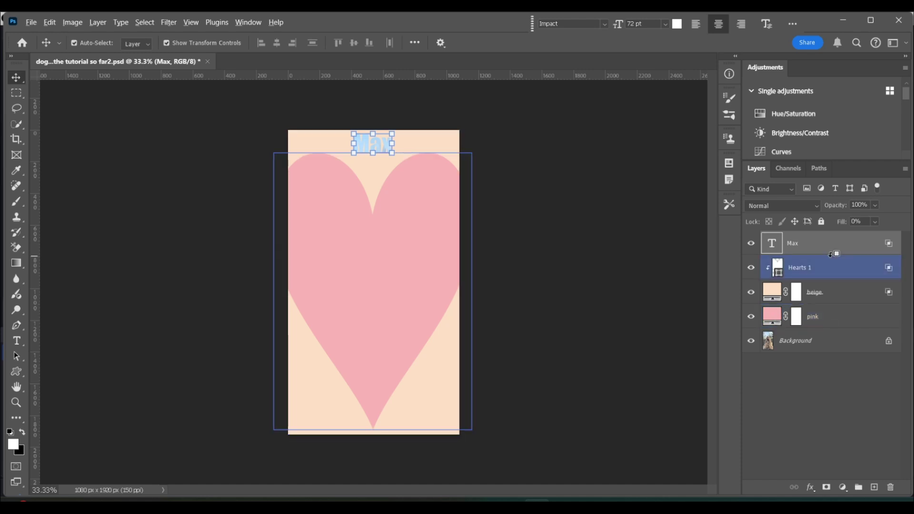
{"action": "left_click", "coordinate": [831, 254], "text": "alt"}
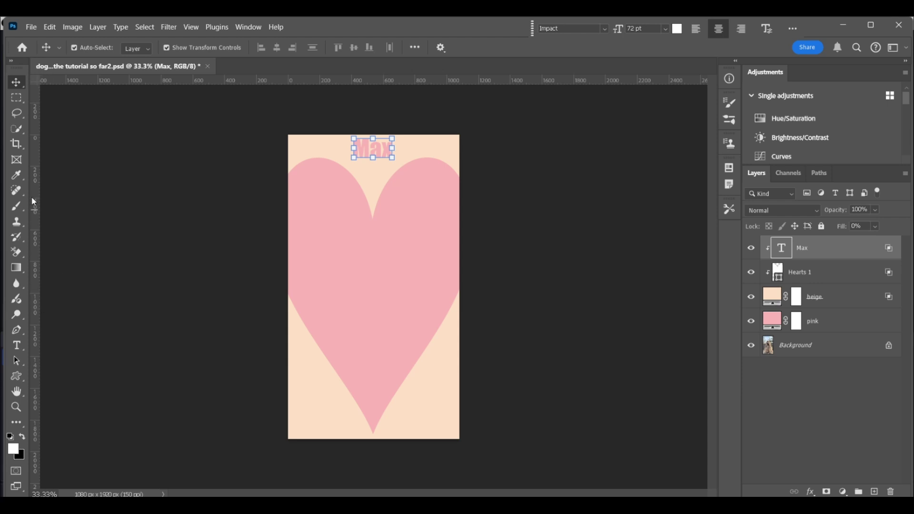
Add the text "Happy Birtday" in white 72 pt Impact across the heart's tip near the card's lower edge
{"action": "key", "text": "t"}
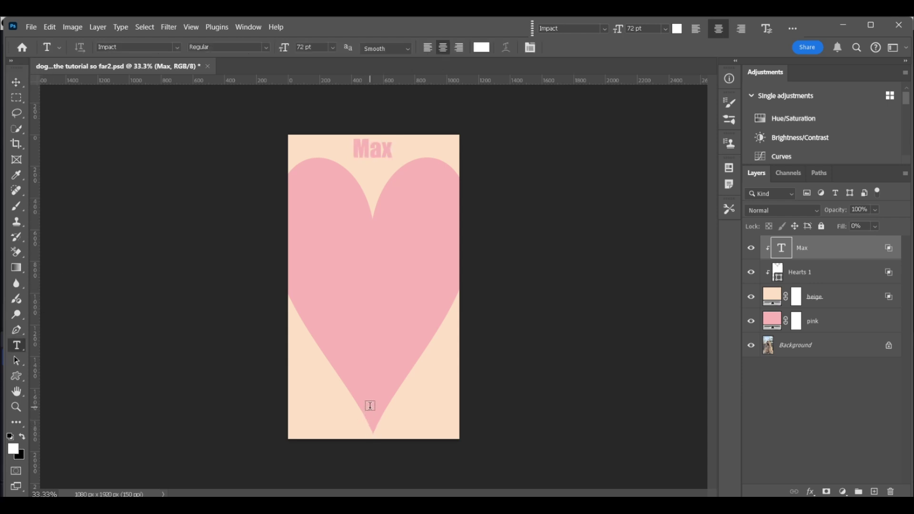
{"action": "left_click", "coordinate": [370, 405]}
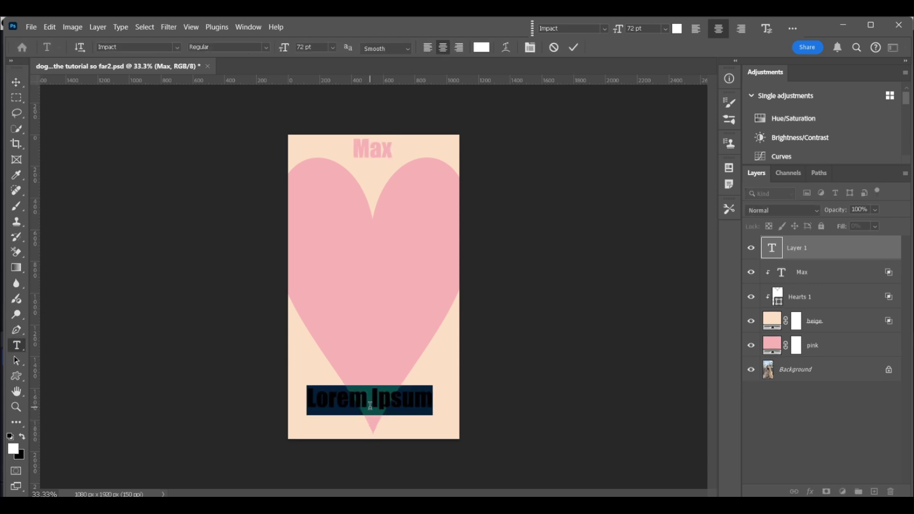
{"action": "type", "text": "Happy Birtday"}
{"action": "left_click", "coordinate": [856, 247]}
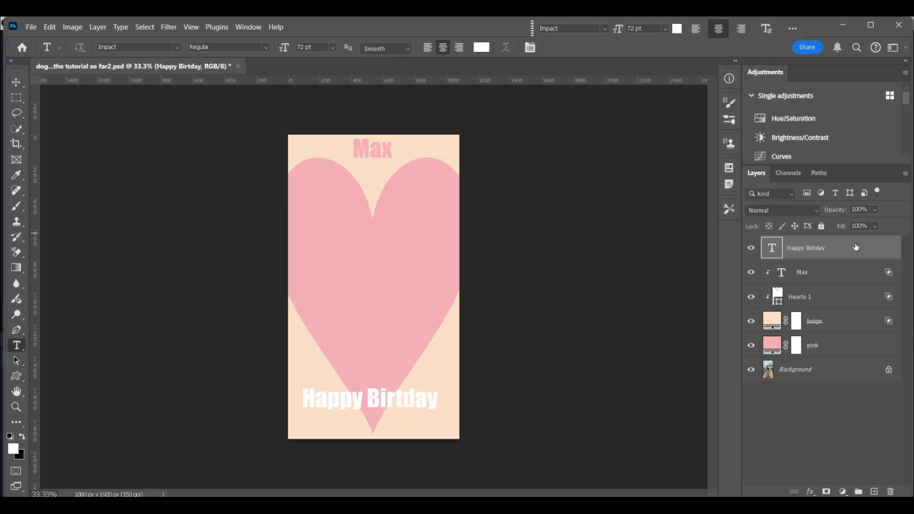
Set the Happy Birtday text layer's knockout to Shallow and its fill opacity to 0%
{"action": "double_click", "coordinate": [856, 247]}
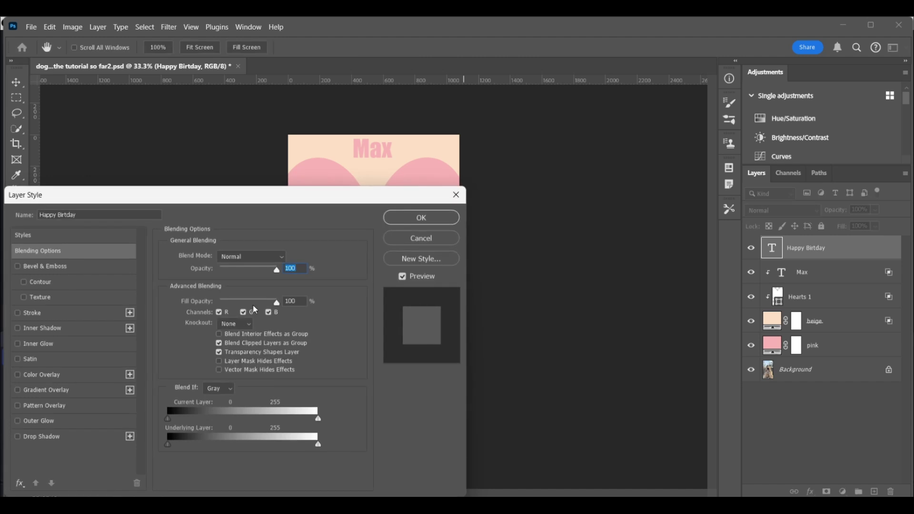
{"action": "left_click", "coordinate": [245, 327]}
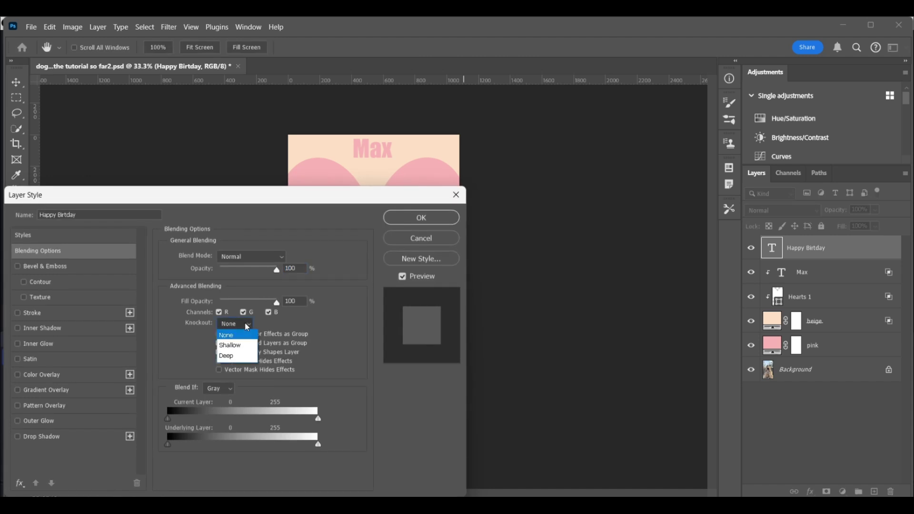
{"action": "left_click", "coordinate": [243, 347]}
{"action": "left_click_drag", "start_coordinate": [277, 302], "coordinate": [196, 294]}
{"action": "left_click", "coordinate": [420, 221]}
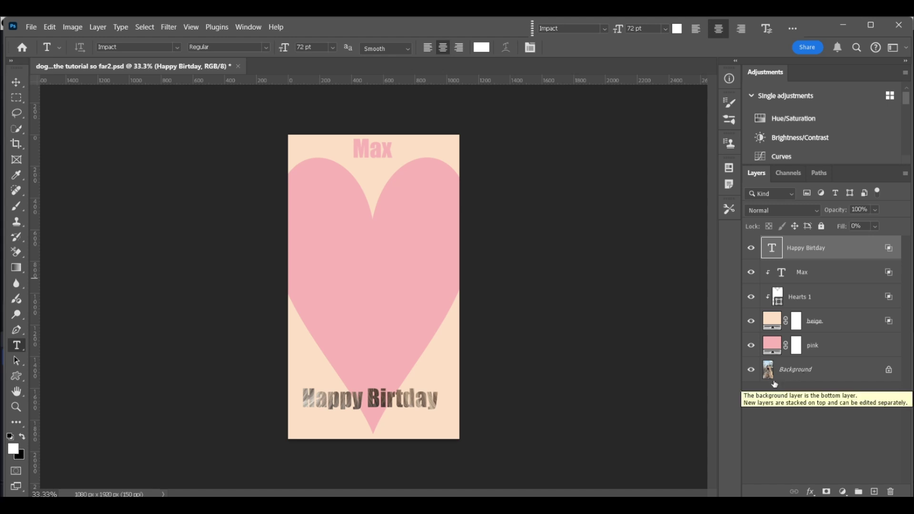
Correct the greeting's spelling to "Happy Birthday" and clip its layer to the beige layer together with the Max layer
{"action": "double_click", "coordinate": [774, 251]}
{"action": "type", "text": "Happy Birthday"}
{"action": "key", "text": "Return"}
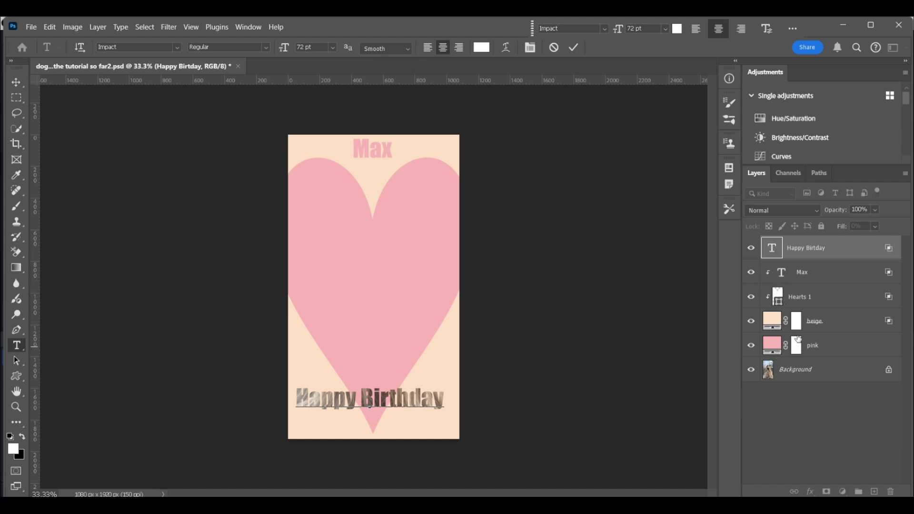
{"action": "left_click", "coordinate": [840, 257], "text": "alt"}
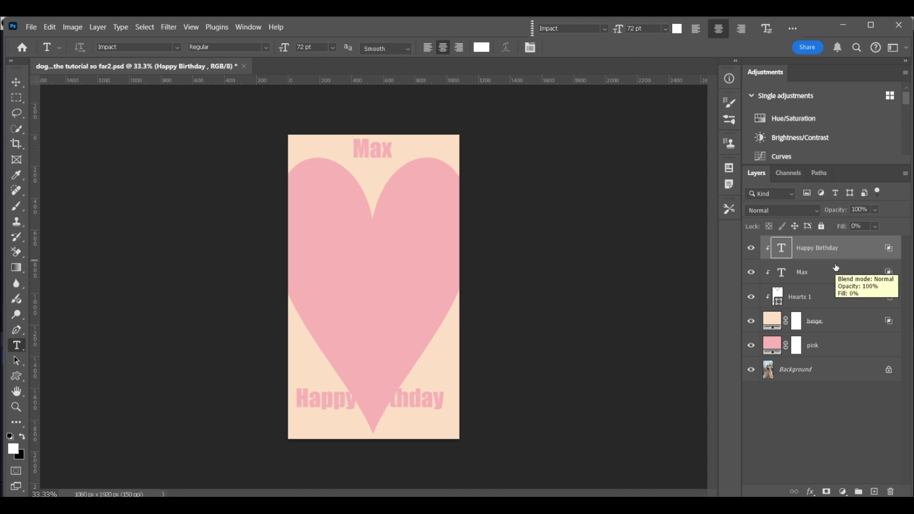
Give the Happy Birthday layer a smooth Inner Bevel with its depth reduced to 22%, without a stroke
{"action": "double_click", "coordinate": [864, 249]}
{"action": "left_click_drag", "start_coordinate": [191, 197], "coordinate": [703, 128]}
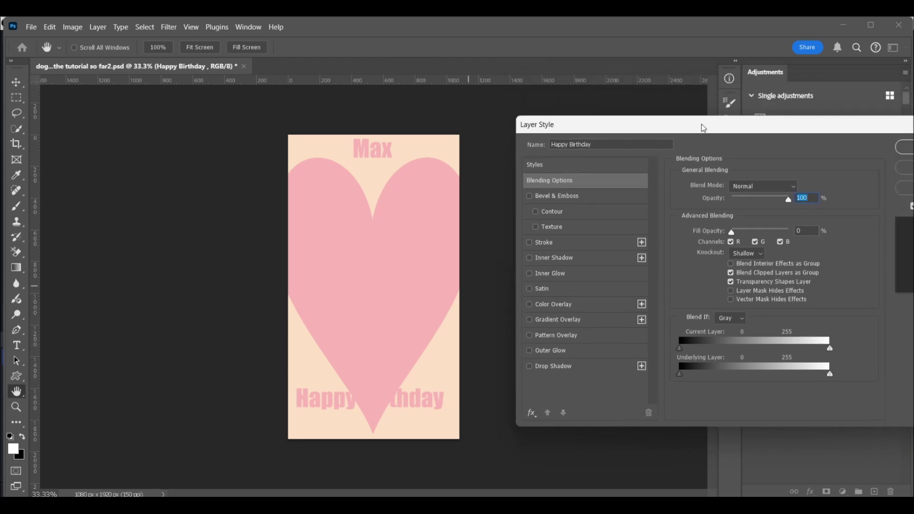
{"action": "left_click", "coordinate": [530, 243]}
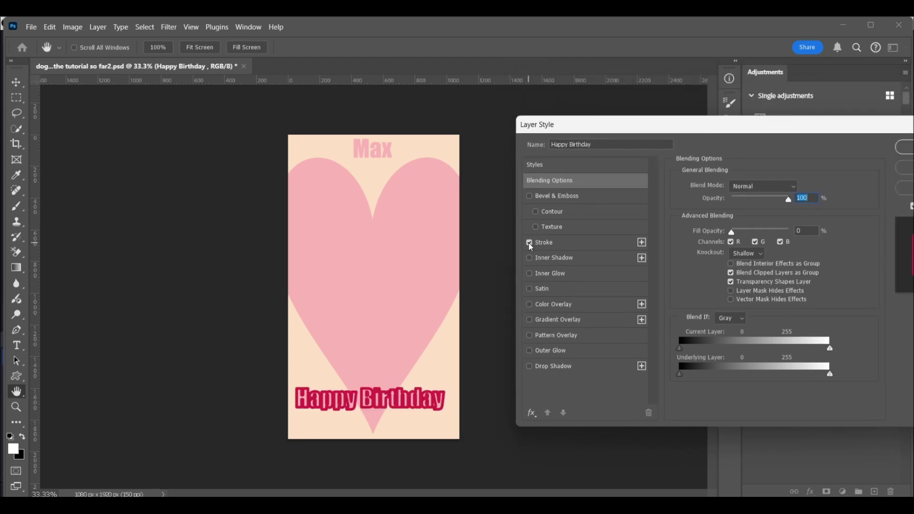
{"action": "left_click", "coordinate": [555, 198]}
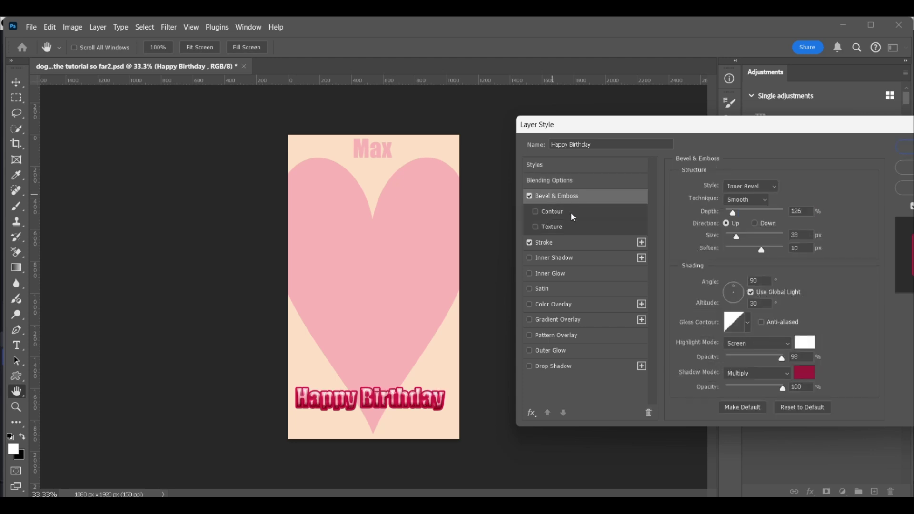
{"action": "left_click", "coordinate": [529, 242]}
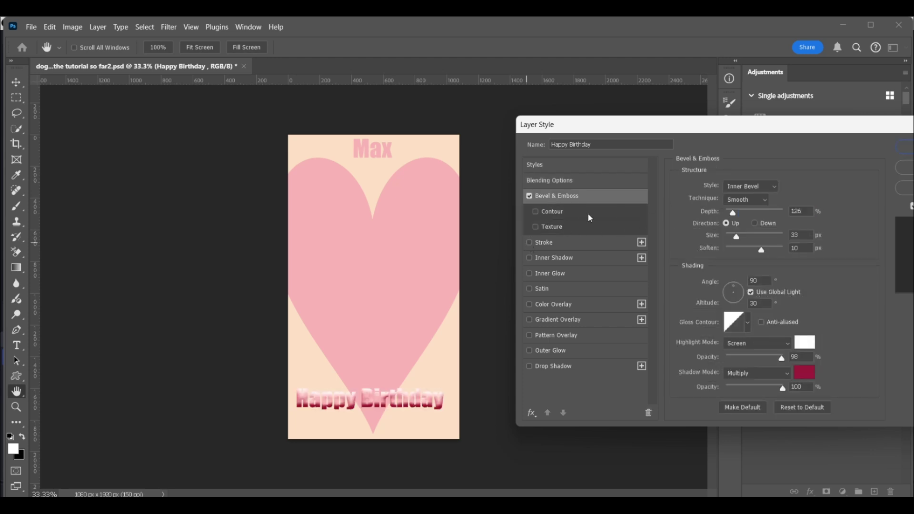
{"action": "left_click_drag", "start_coordinate": [732, 213], "coordinate": [727, 213]}
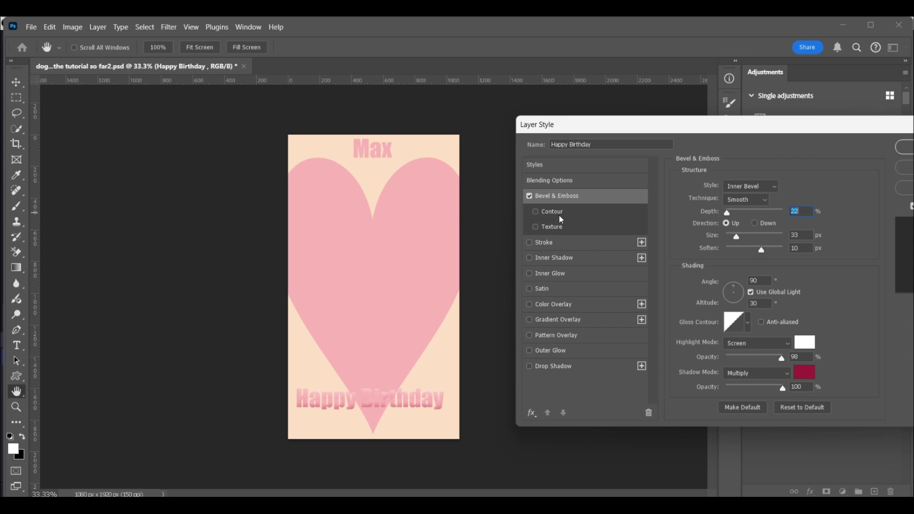
Add a 1 px crimson stroke in Center position to the Happy Birthday layer and apply the layer style
{"action": "left_click", "coordinate": [554, 245]}
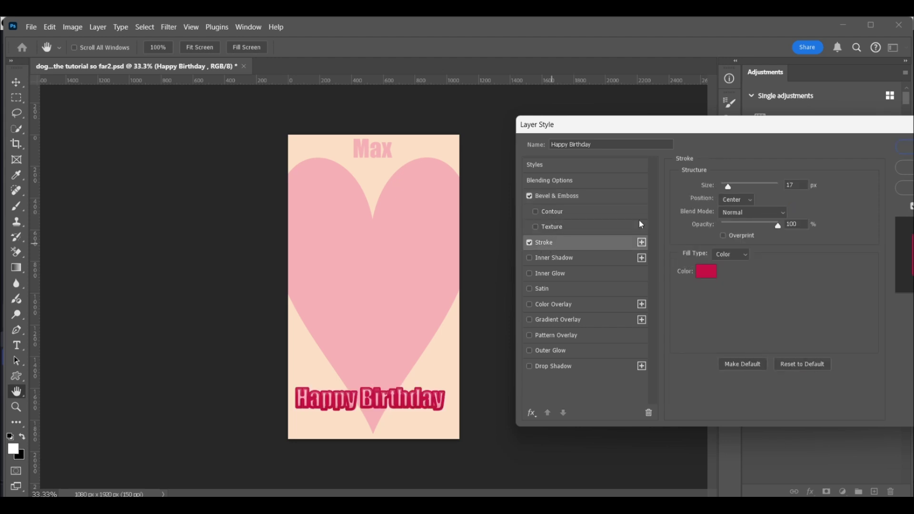
{"action": "left_click_drag", "start_coordinate": [726, 187], "coordinate": [720, 187]}
{"action": "left_click_drag", "start_coordinate": [714, 124], "coordinate": [675, 120]}
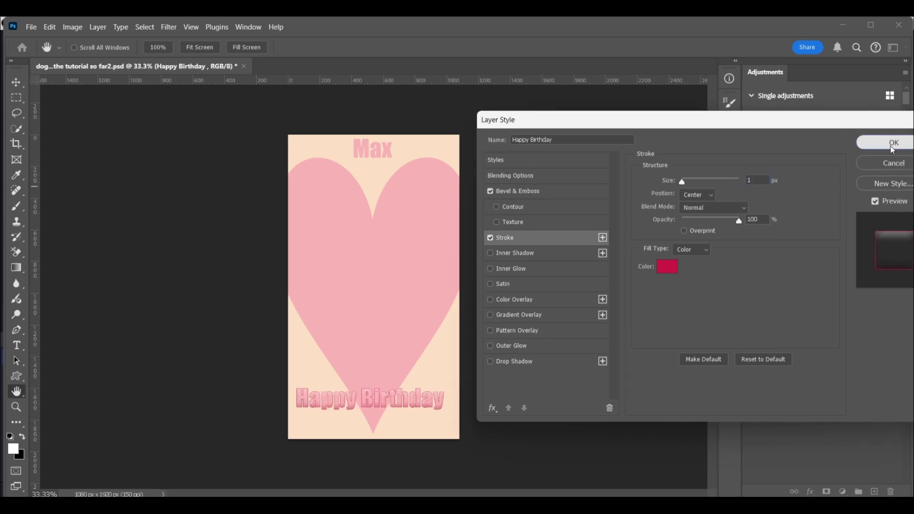
{"action": "left_click", "coordinate": [892, 148]}
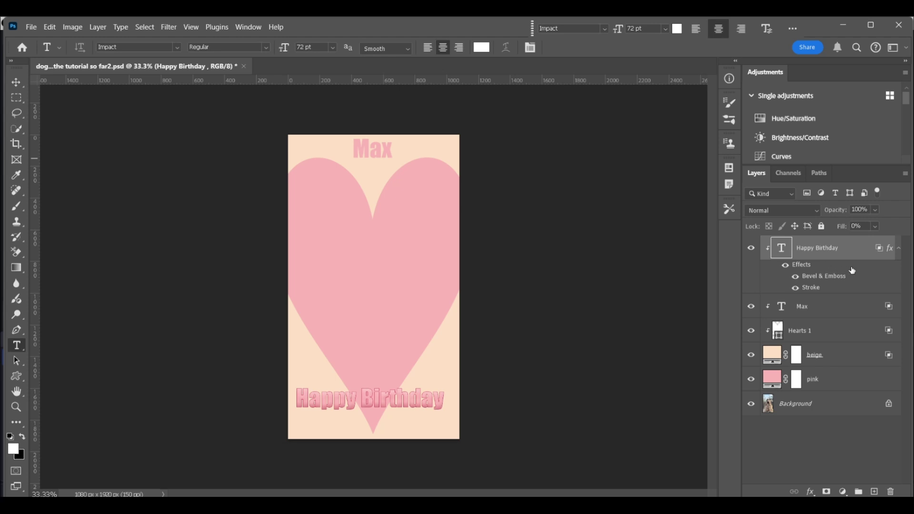
Copy the Happy Birthday layer's effects onto the Max layer, and shift the Happy Birthday text slightly to centre it horizontally on the card
{"action": "mouse_move", "coordinate": [844, 308]}
{"action": "left_mouse_down"}
{"action": "mouse_move", "coordinate": [841, 322]}
{"action": "mouse_move", "coordinate": [829, 317]}
{"action": "left_mouse_up"}
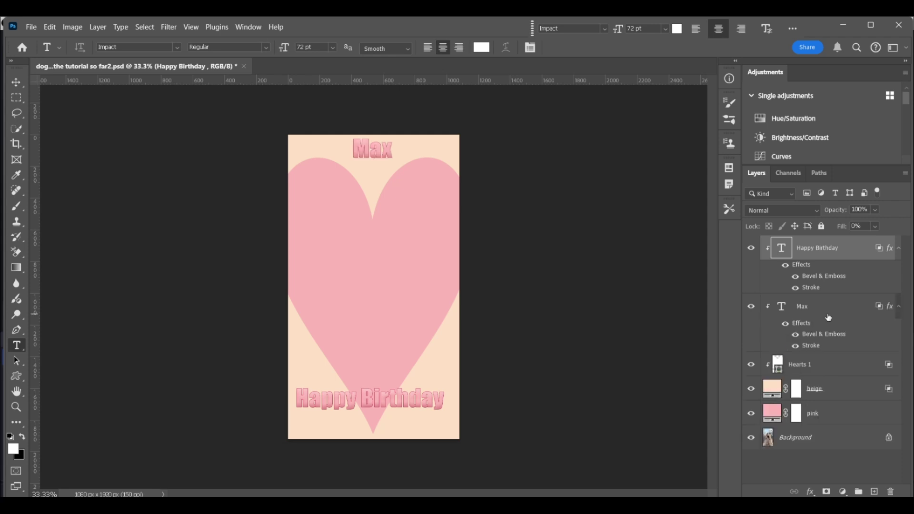
{"action": "key", "text": "ctrl+t"}
{"action": "left_click", "coordinate": [594, 48]}
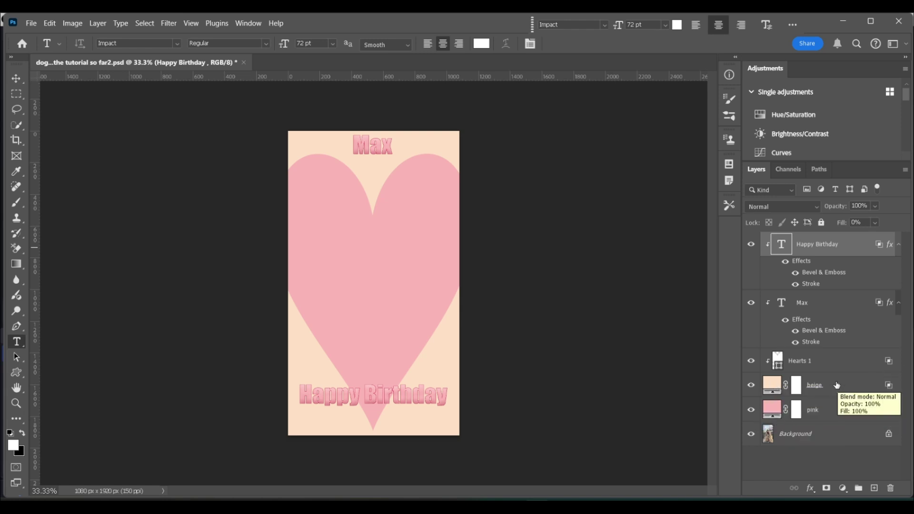
Check the knockout and fill settings in the Max text layer's blending options
{"action": "left_click", "coordinate": [783, 303]}
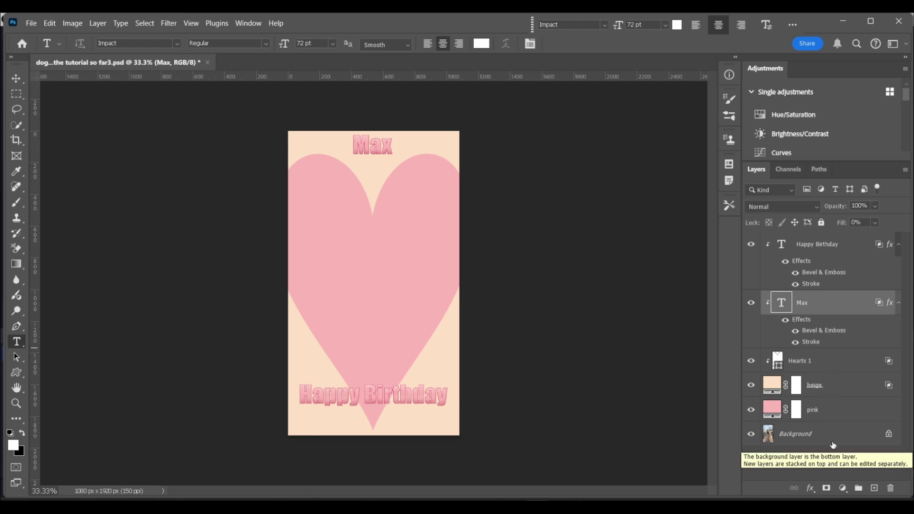
{"action": "double_click", "coordinate": [838, 305]}
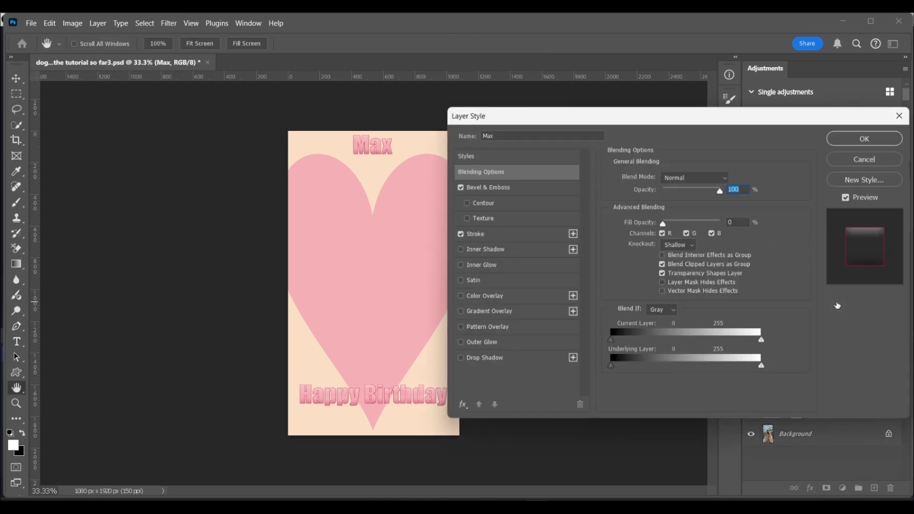
{"action": "left_click", "coordinate": [898, 115]}
Try releasing the Max layer from its clipping mask and moving the text down over the heart
{"action": "right_click", "coordinate": [844, 300]}
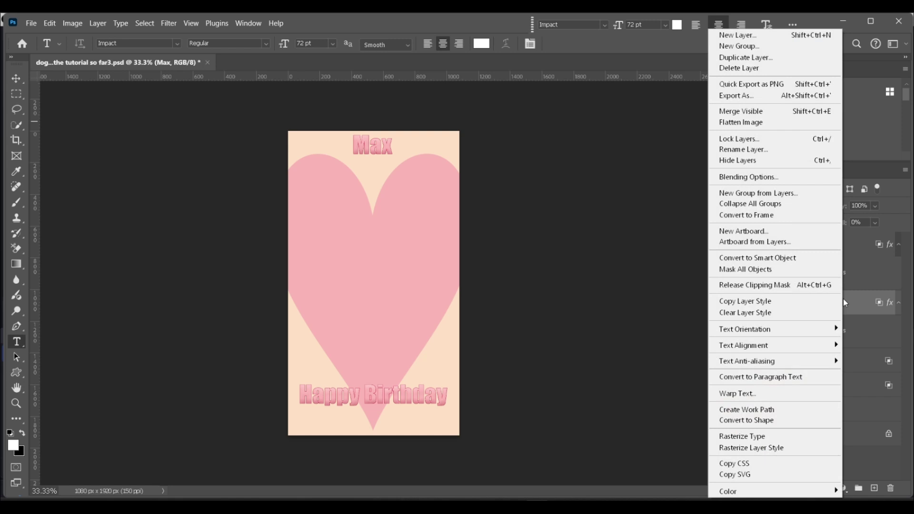
{"action": "left_click", "coordinate": [785, 286]}
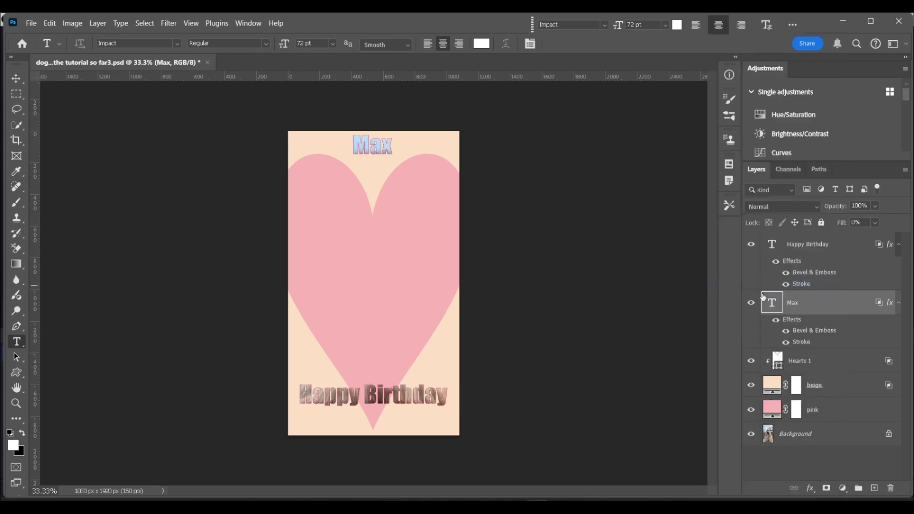
{"action": "key", "text": "ctrl+t"}
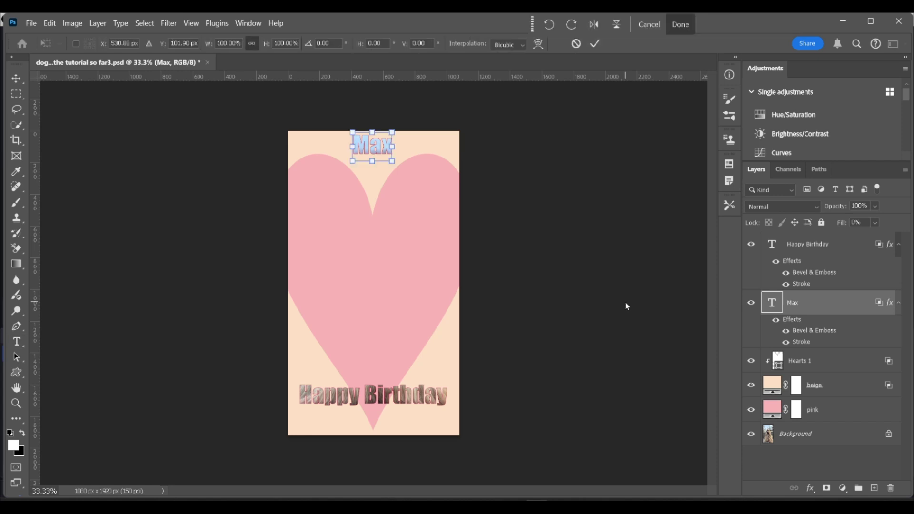
{"action": "left_click_drag", "start_coordinate": [379, 150], "coordinate": [364, 331]}
{"action": "left_click_drag", "start_coordinate": [391, 296], "coordinate": [391, 267]}
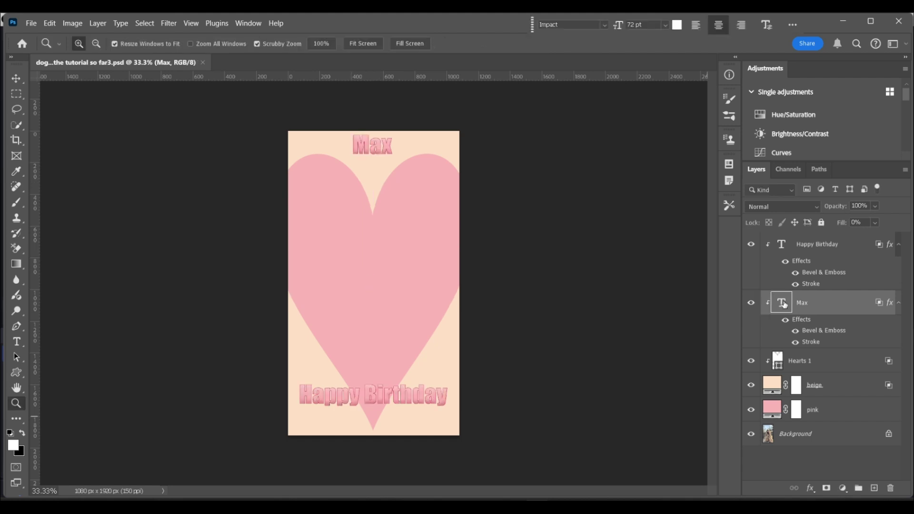
Replace the text "Max" at the card's upper edge with "Maggie"
{"action": "double_click", "coordinate": [782, 303]}
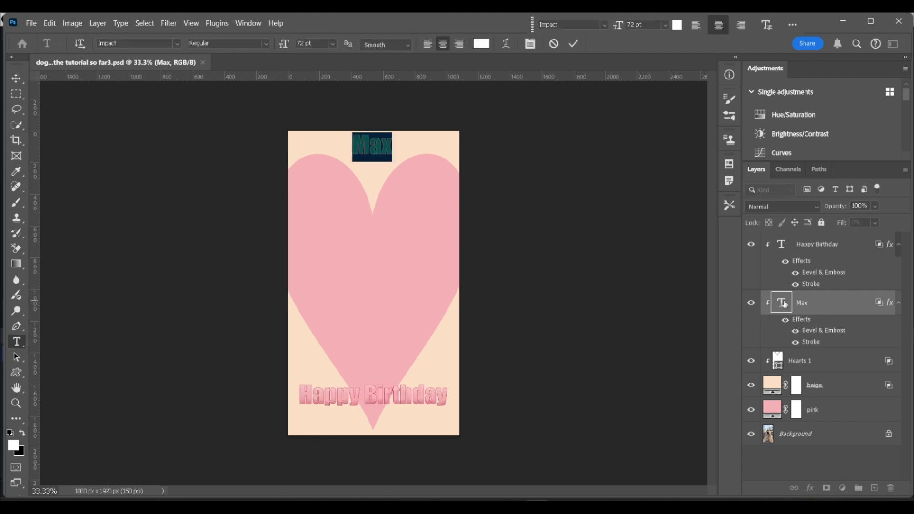
{"action": "type", "text": "Maggie"}
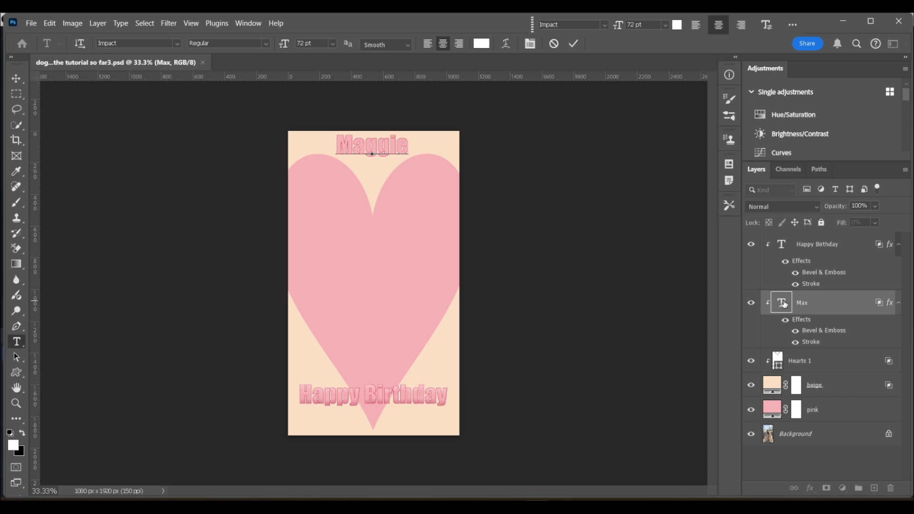
{"action": "left_click", "coordinate": [574, 43]}
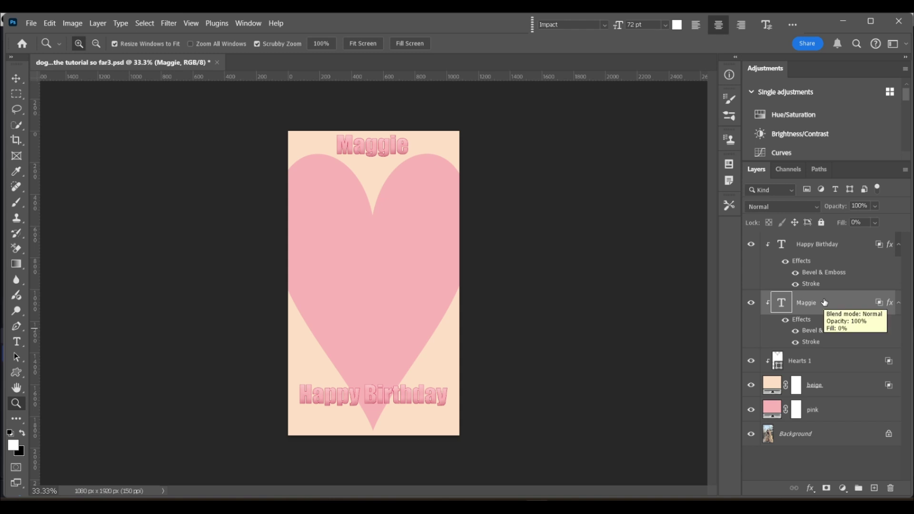
Draw a white rounded square about 1014 × 1293 px between the two texts, on a new layer above Happy Birthday
{"action": "left_click", "coordinate": [789, 252]}
{"action": "key", "text": "u"}
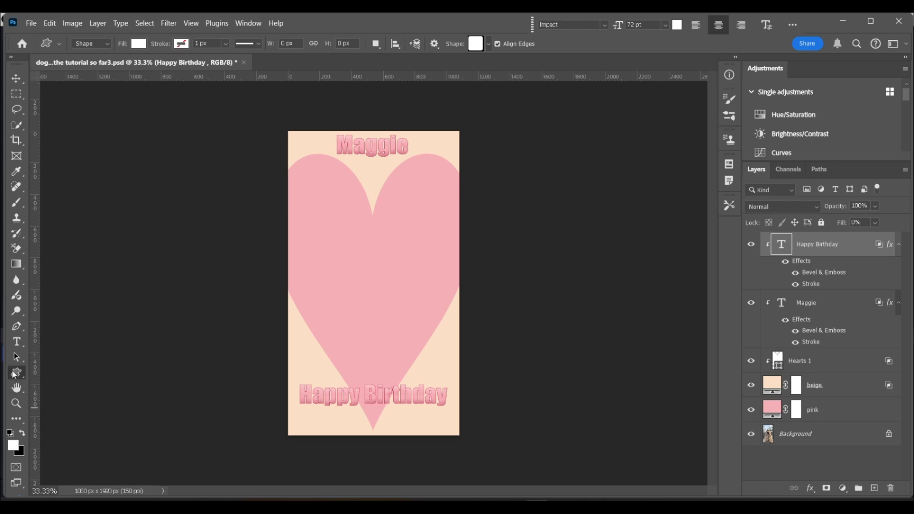
{"action": "left_click", "coordinate": [488, 46]}
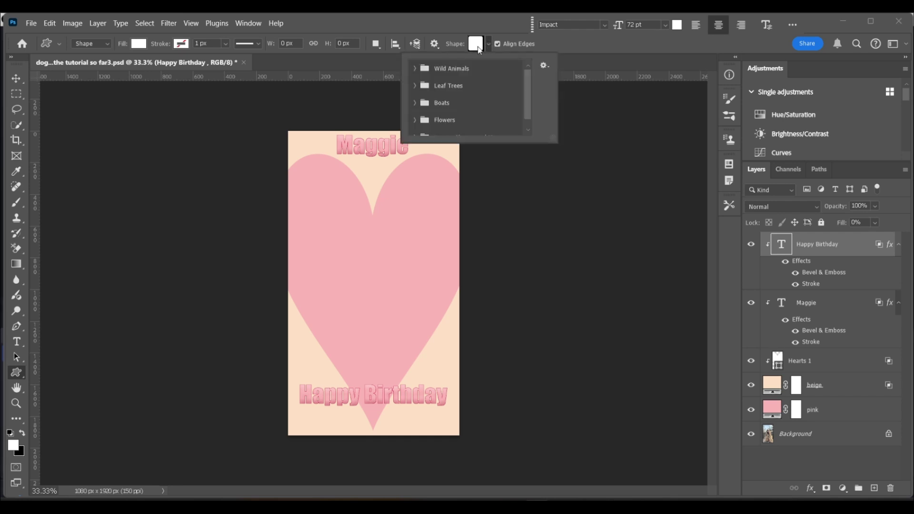
{"action": "left_click", "coordinate": [250, 23]}
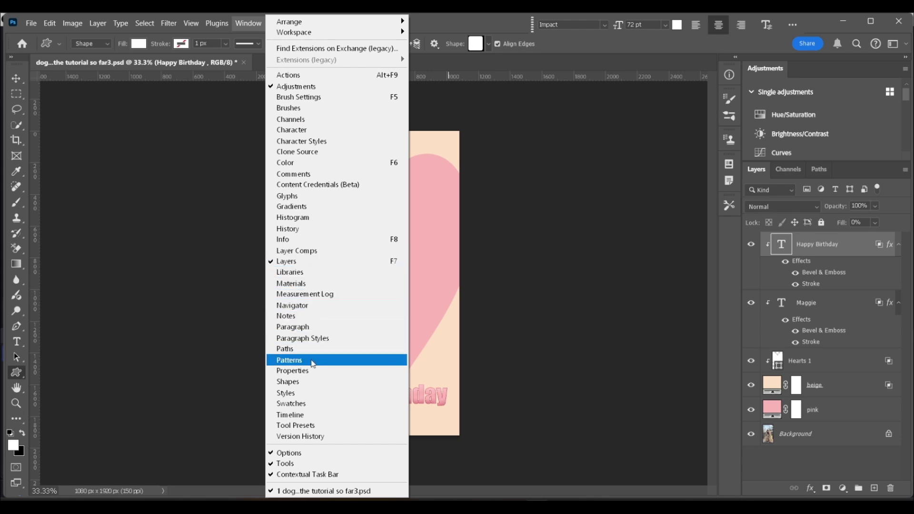
{"action": "left_click", "coordinate": [307, 382]}
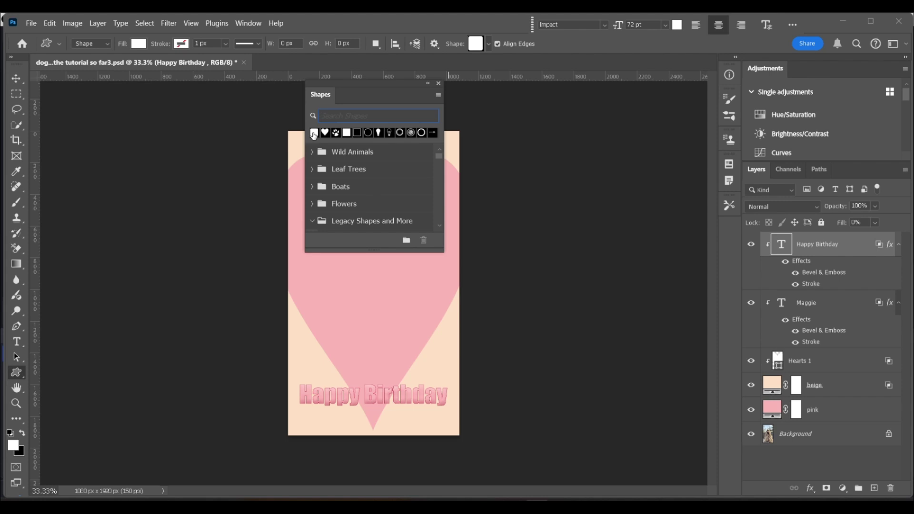
{"action": "left_click", "coordinate": [439, 83]}
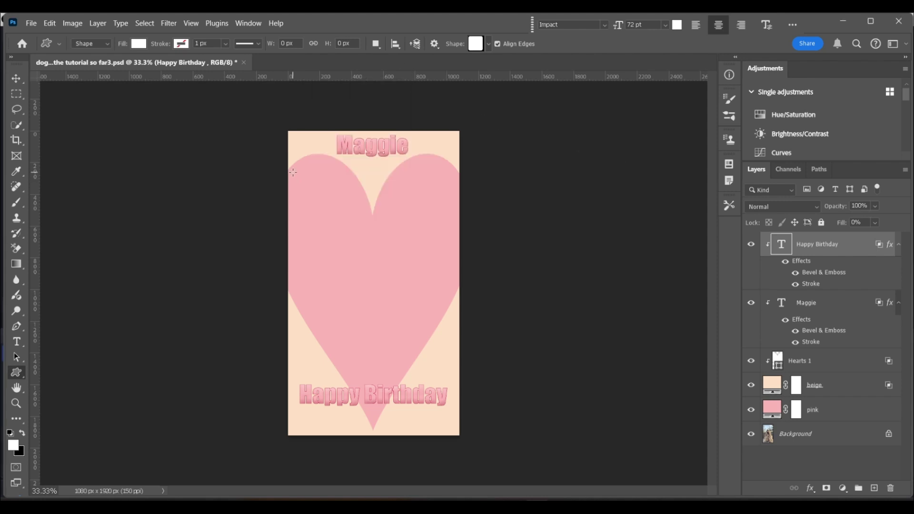
{"action": "left_click_drag", "start_coordinate": [335, 209], "coordinate": [453, 377]}
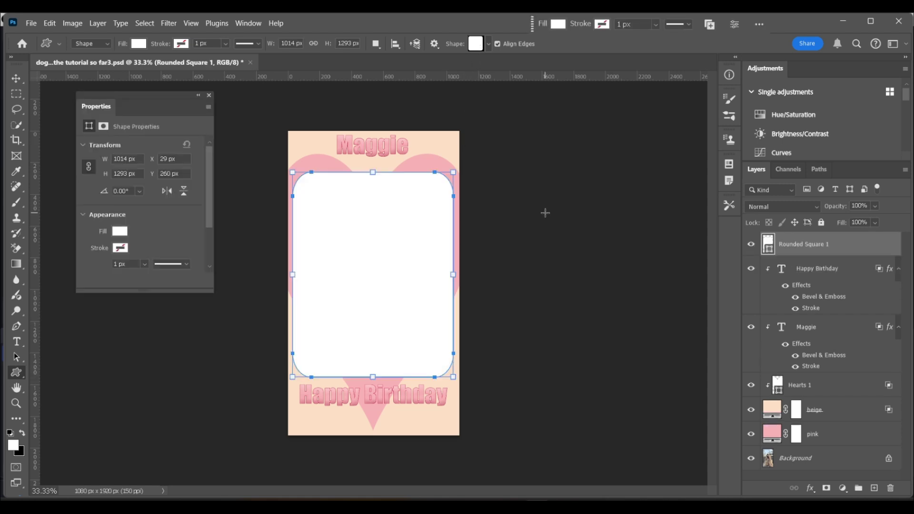
Set the Rounded Square 1 layer's knockout to Deep and its fill opacity to 0%
{"action": "double_click", "coordinate": [867, 247]}
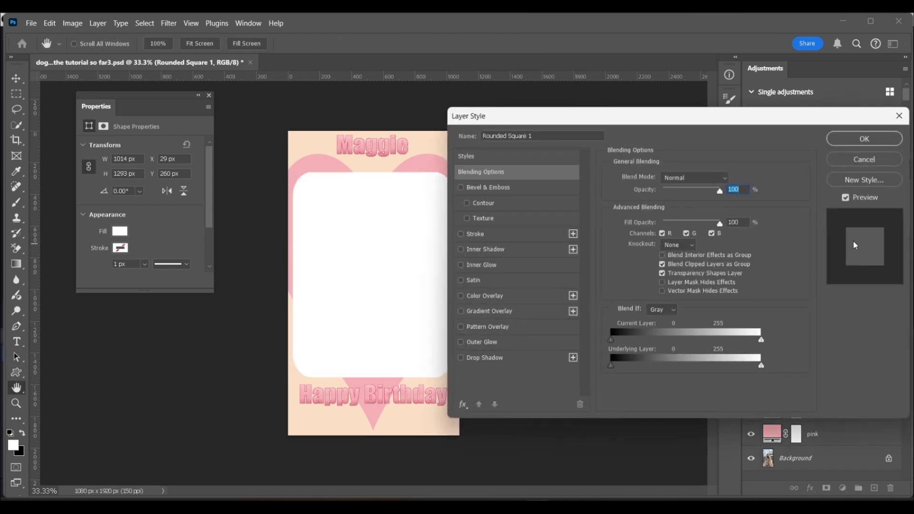
{"action": "left_click", "coordinate": [693, 246]}
{"action": "left_click", "coordinate": [681, 277]}
{"action": "left_click_drag", "start_coordinate": [716, 228], "coordinate": [663, 224]}
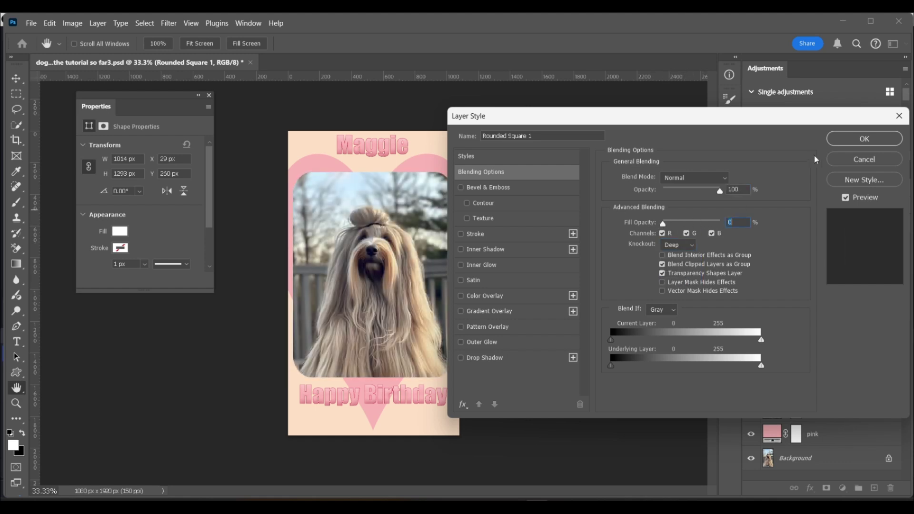
{"action": "left_click", "coordinate": [838, 139]}
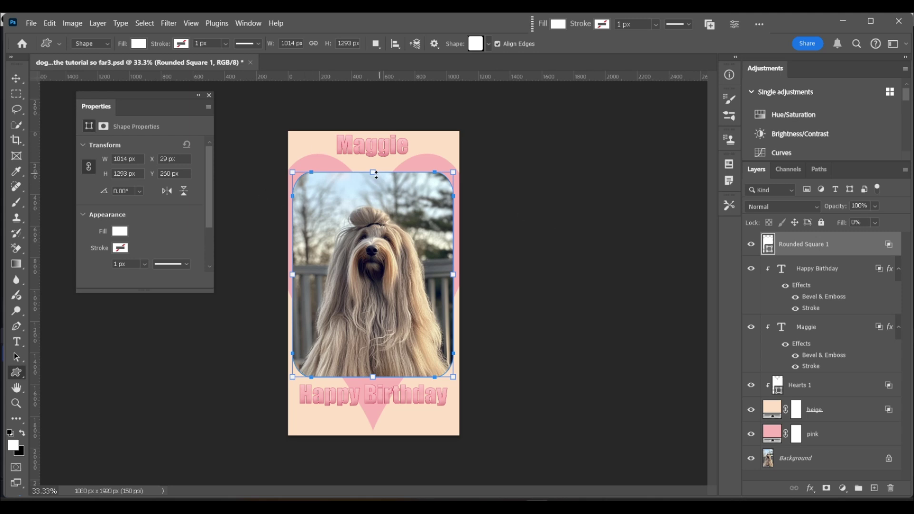
Shrink the rounded photo window to about 928 × 1131 px, leaving more of the heart uncovered around it
{"action": "left_click_drag", "start_coordinate": [371, 172], "coordinate": [372, 188]}
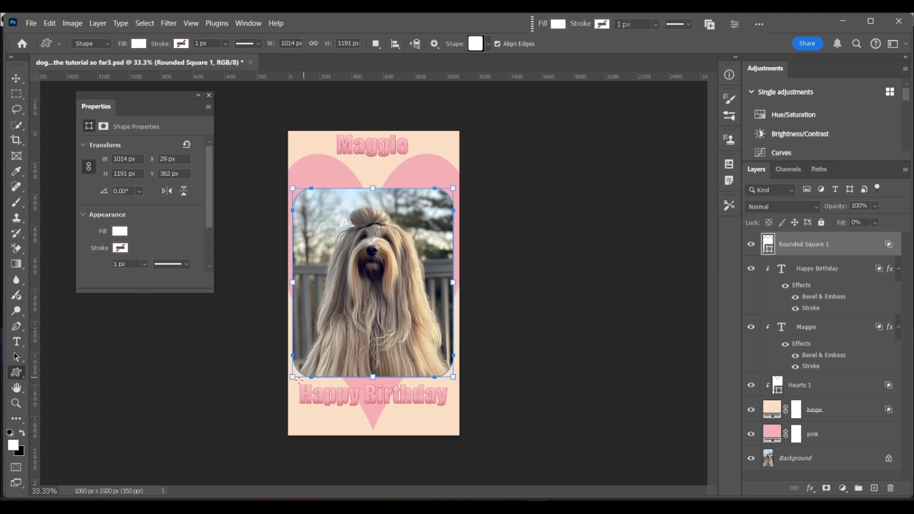
{"action": "left_click_drag", "start_coordinate": [294, 378], "coordinate": [300, 365]}
{"action": "left_click_drag", "start_coordinate": [453, 366], "coordinate": [447, 365]}
{"action": "key", "text": "b"}
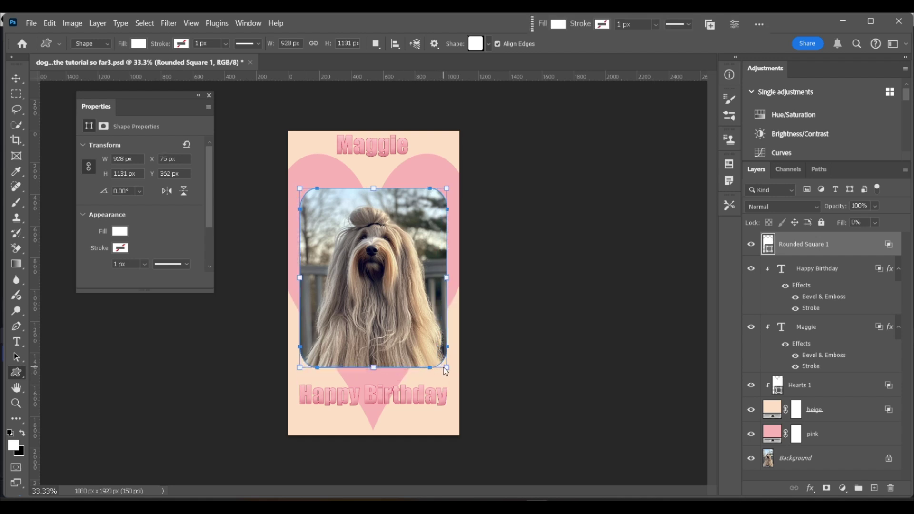
Draw a rectangle about 993 × 1271 px around the photo window on a new layer above Rounded Square 1
{"action": "key", "text": "ctrl+0"}
{"action": "left_click", "coordinate": [11, 371]}
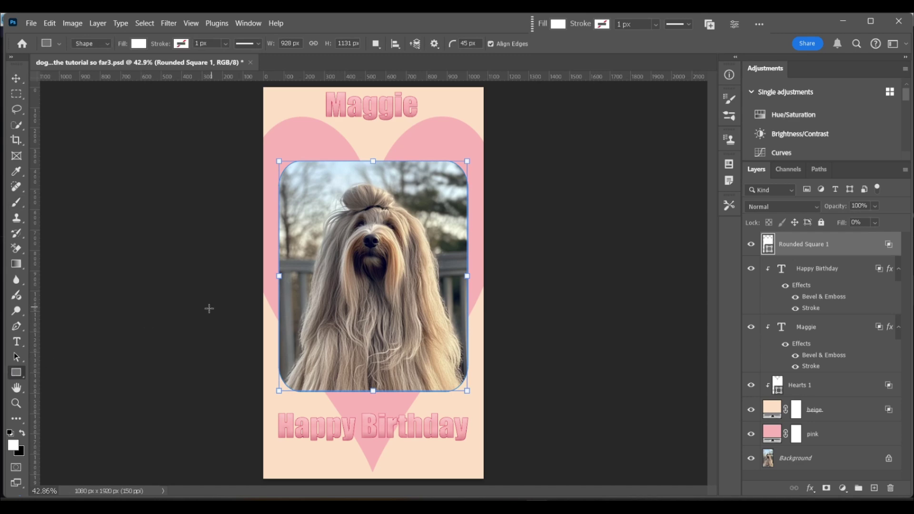
{"action": "right_click", "coordinate": [21, 372]}
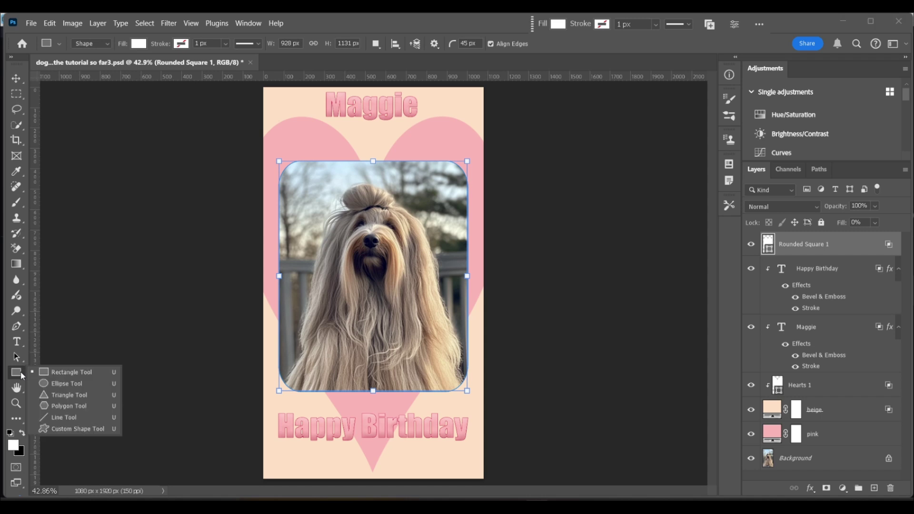
{"action": "left_click", "coordinate": [73, 372]}
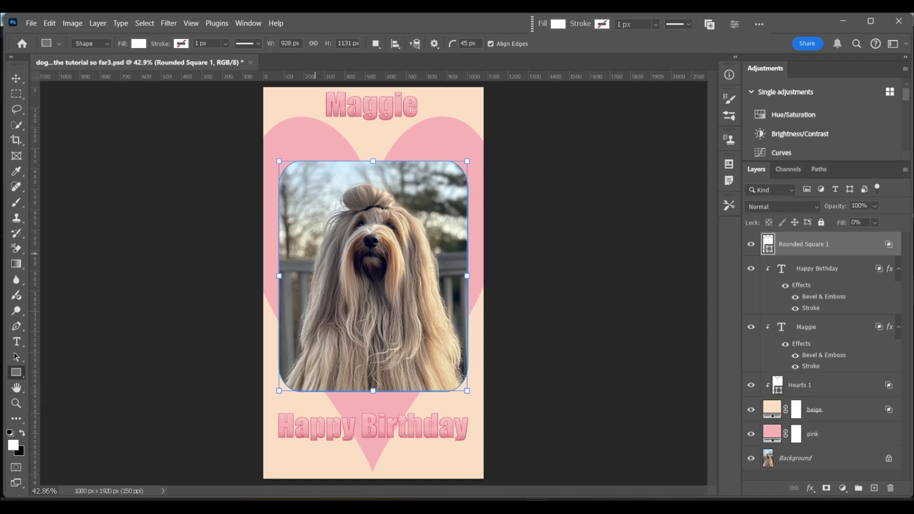
{"action": "mouse_move", "coordinate": [274, 145]}
{"action": "left_mouse_down"}
{"action": "mouse_move", "coordinate": [447, 395]}
{"action": "mouse_move", "coordinate": [475, 403]}
{"action": "left_mouse_up"}
Give the new rectangle no fill and a white stroke about 50.27 px wide
{"action": "left_click", "coordinate": [557, 24]}
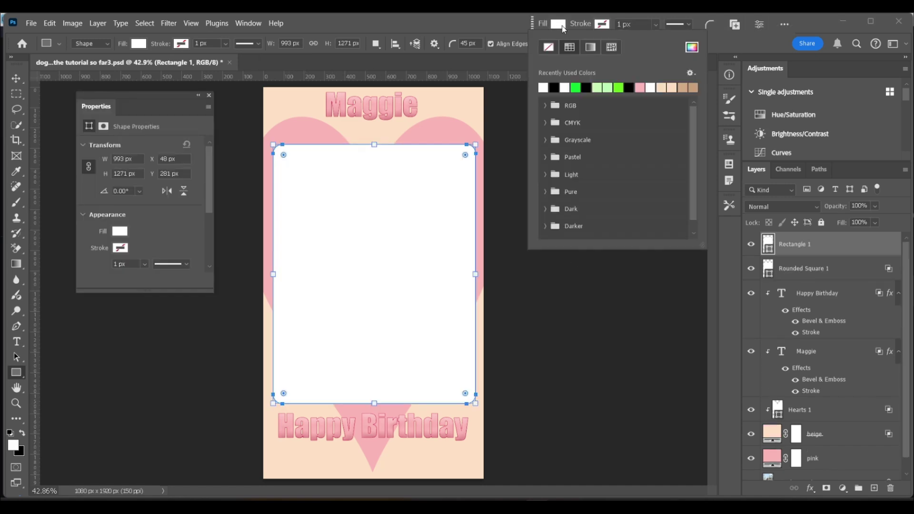
{"action": "left_click", "coordinate": [549, 47]}
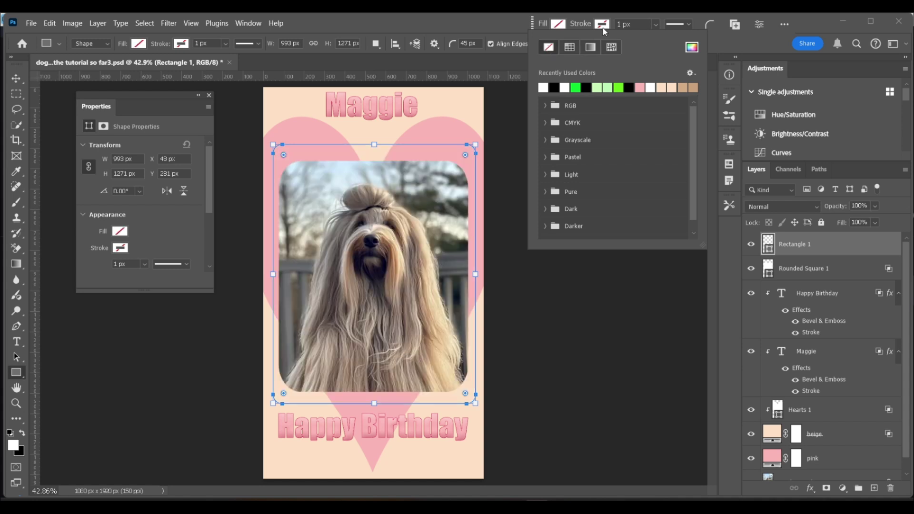
{"action": "left_click", "coordinate": [603, 27]}
{"action": "left_click", "coordinate": [603, 26]}
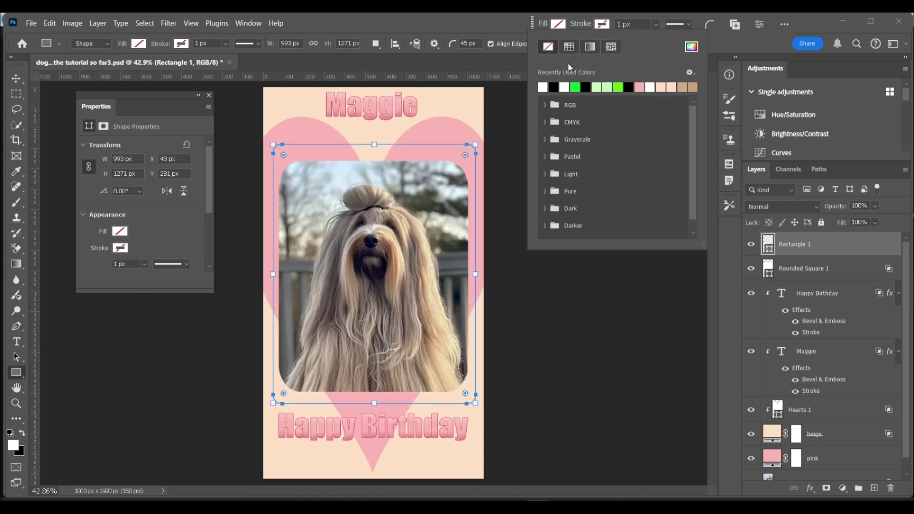
{"action": "left_click", "coordinate": [543, 87]}
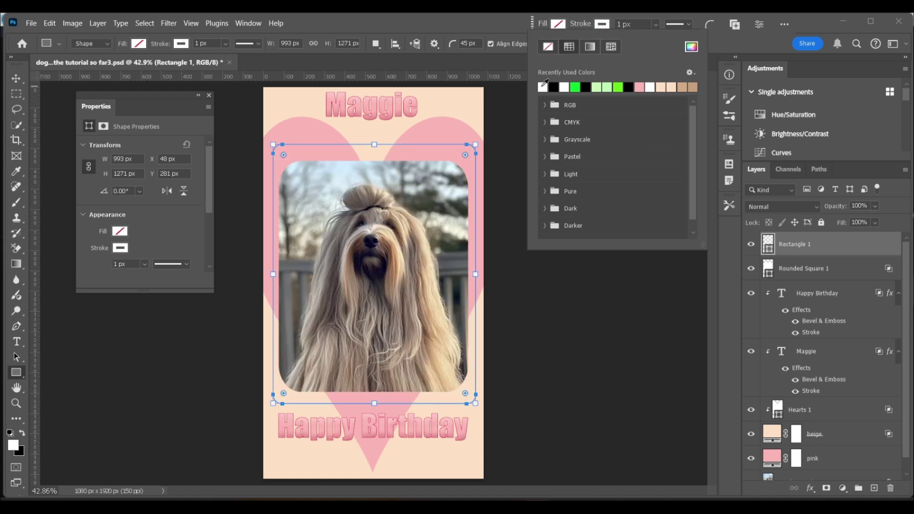
{"action": "left_click", "coordinate": [656, 26]}
{"action": "left_click_drag", "start_coordinate": [658, 39], "coordinate": [679, 41]}
Resize the white frame to 928 × 1131 px so its edges line up with the photo window
{"action": "left_click_drag", "start_coordinate": [374, 145], "coordinate": [374, 161]}
{"action": "left_click_drag", "start_coordinate": [275, 281], "coordinate": [278, 283]}
{"action": "left_click_drag", "start_coordinate": [475, 284], "coordinate": [466, 283]}
{"action": "left_click_drag", "start_coordinate": [374, 403], "coordinate": [374, 391]}
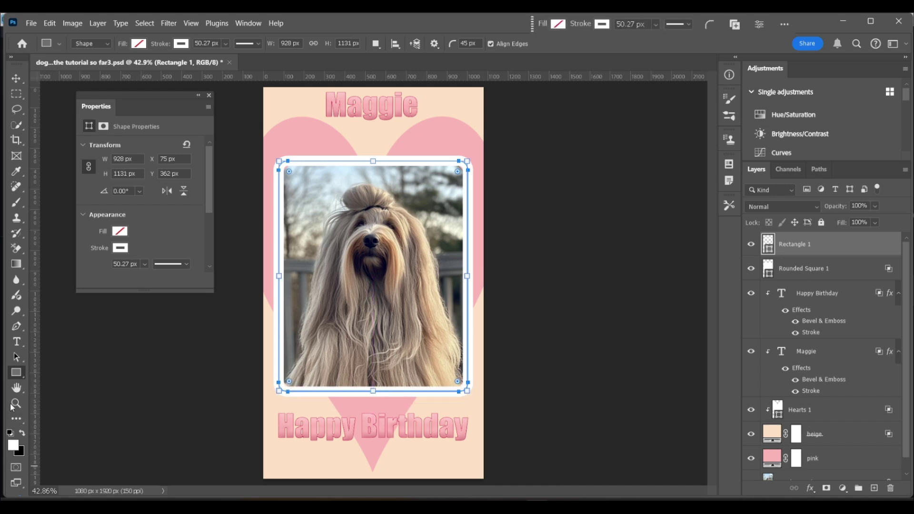
Thicken the white stroke of the Hearts 1 shape into a clear outline around the pink heart
{"action": "left_click", "coordinate": [12, 405]}
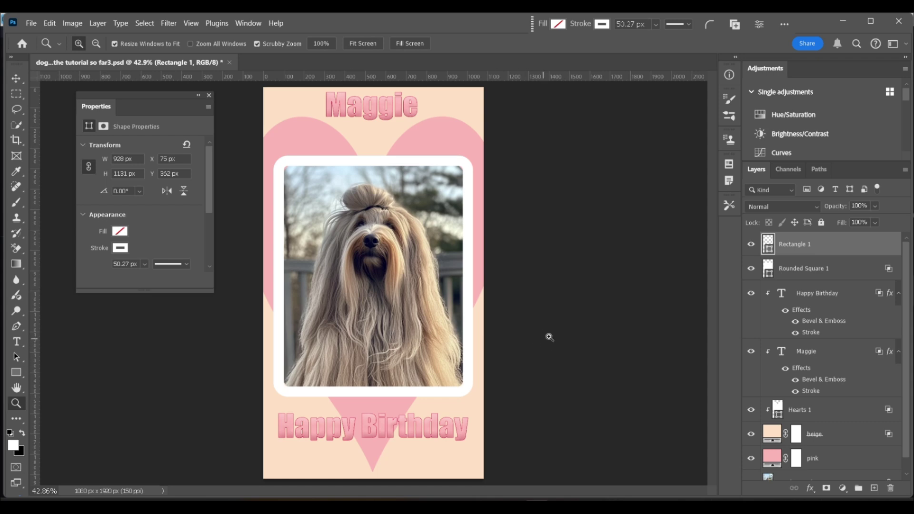
{"action": "left_click_drag", "start_coordinate": [548, 341], "coordinate": [543, 340]}
{"action": "left_click", "coordinate": [779, 392]}
{"action": "double_click", "coordinate": [779, 393]}
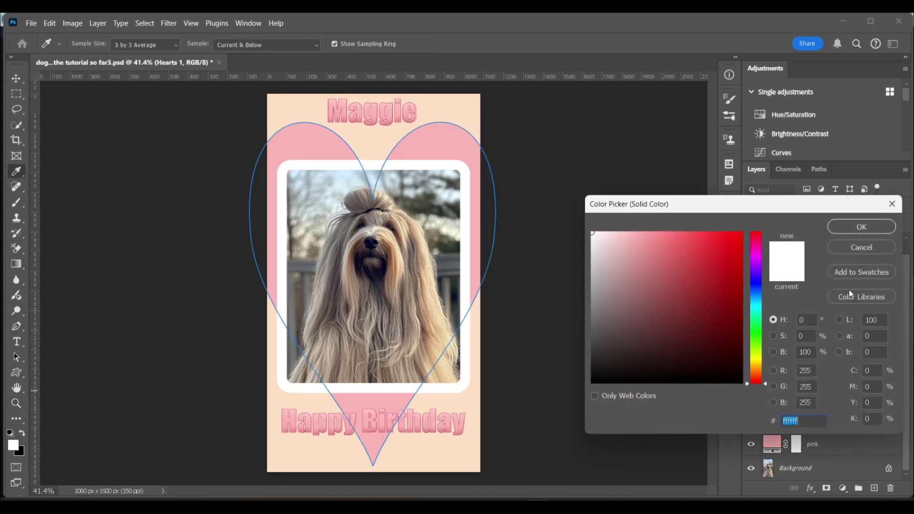
{"action": "left_click", "coordinate": [892, 204]}
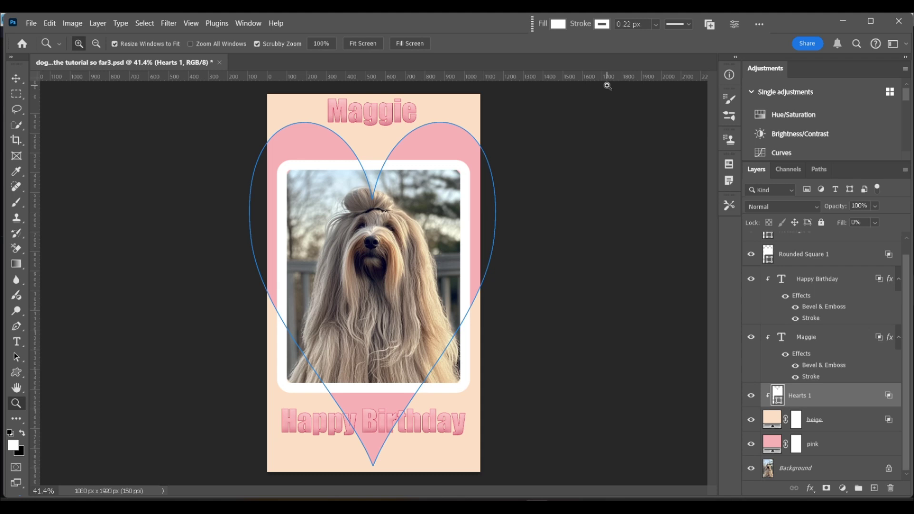
{"action": "left_click", "coordinate": [607, 26]}
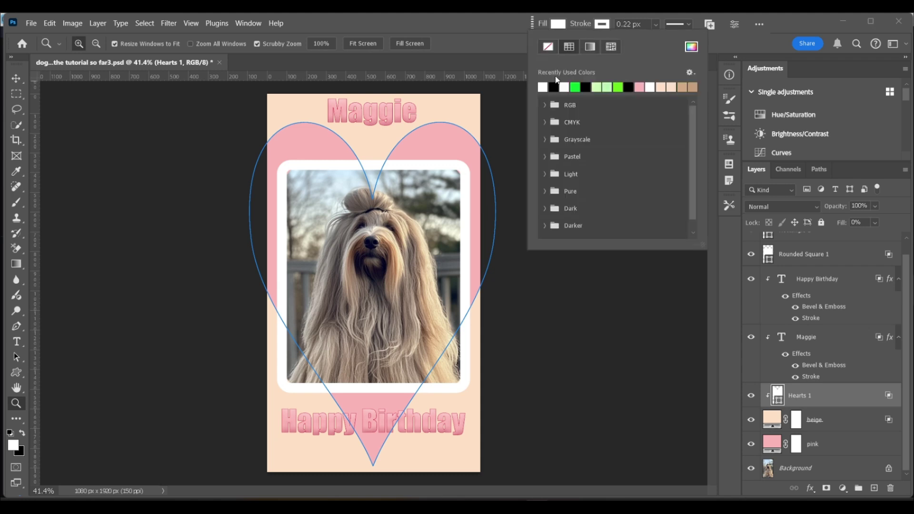
{"action": "left_click", "coordinate": [655, 24]}
{"action": "left_click_drag", "start_coordinate": [655, 39], "coordinate": [665, 38]}
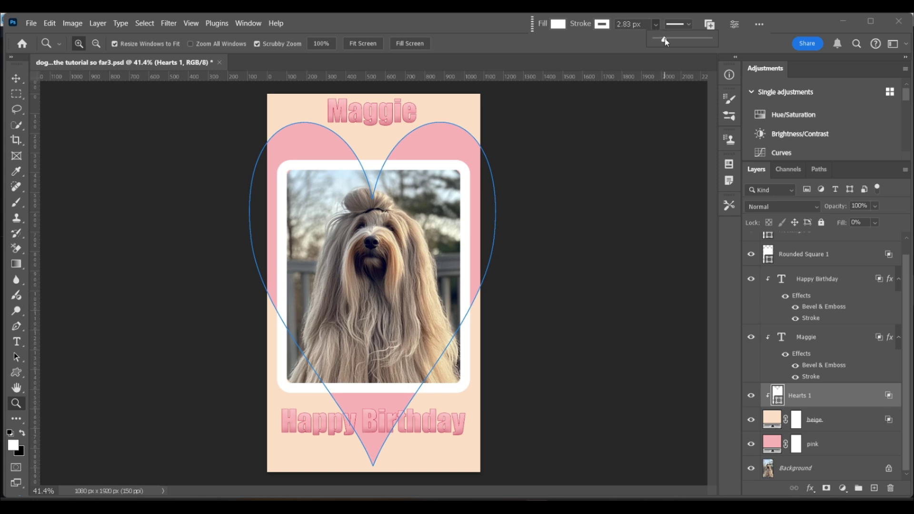
{"action": "left_click", "coordinate": [775, 443]}
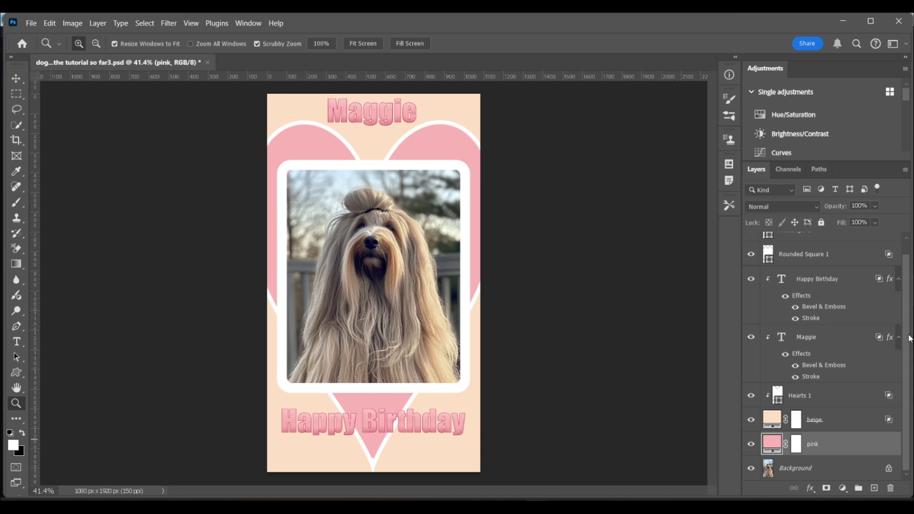
Set the Happy Birthday text's stroke effect to white (ffffff) with a size of 8 px
{"action": "scroll", "coordinate": [828, 333], "scroll_direction": "up", "scroll_amount": 1}
{"action": "left_click", "coordinate": [854, 298]}
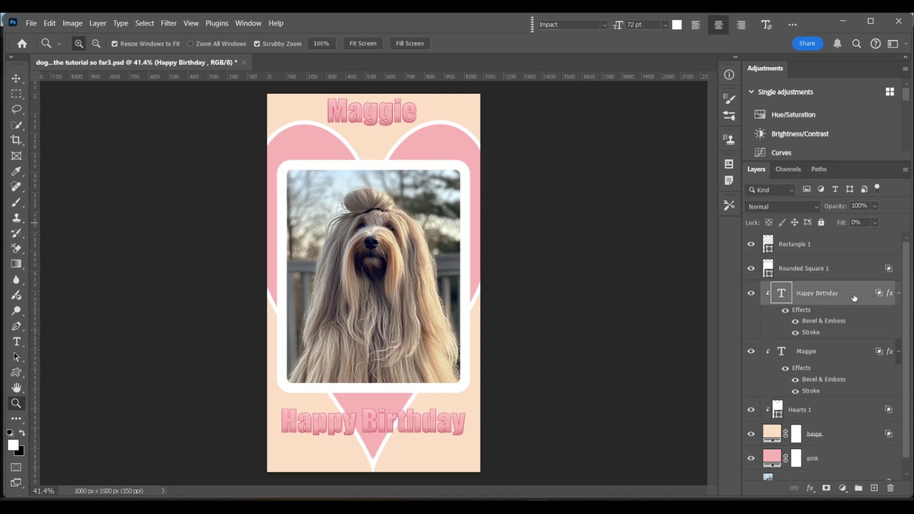
{"action": "double_click", "coordinate": [855, 298]}
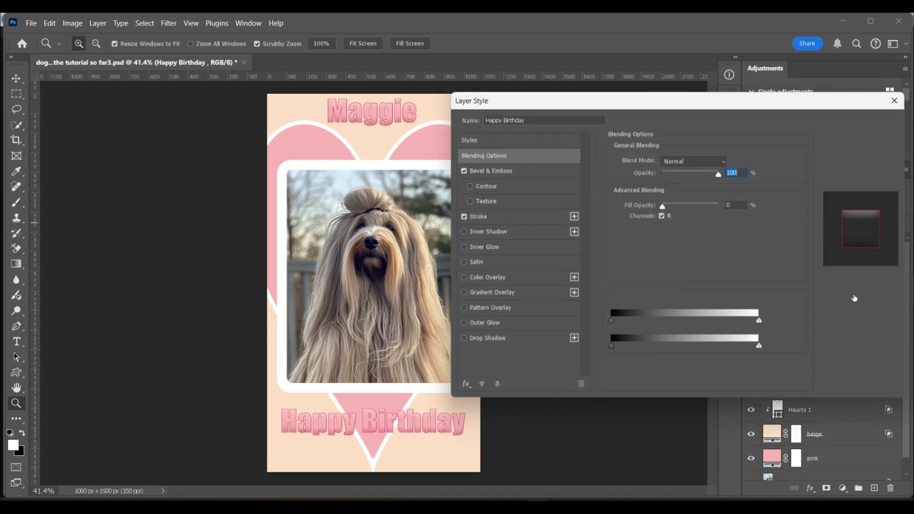
{"action": "left_click", "coordinate": [483, 218]}
{"action": "left_click_drag", "start_coordinate": [600, 103], "coordinate": [673, 90]}
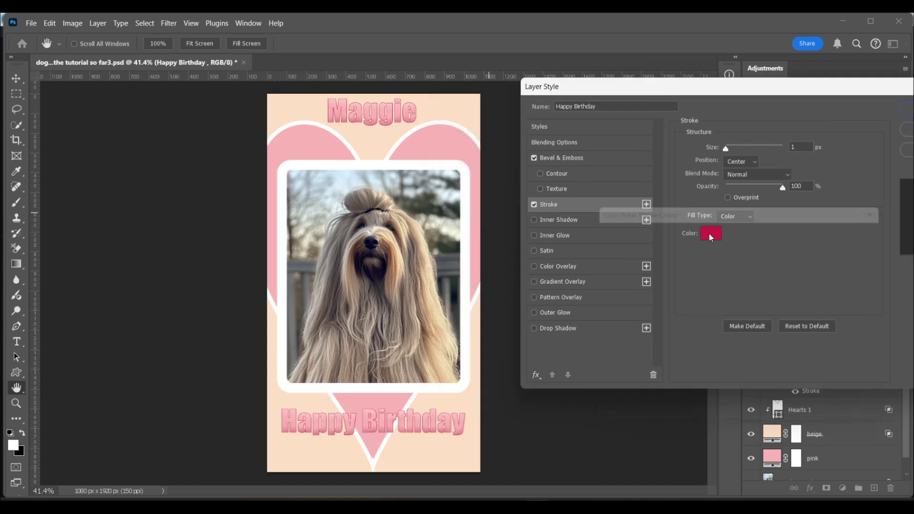
{"action": "left_click", "coordinate": [710, 233]}
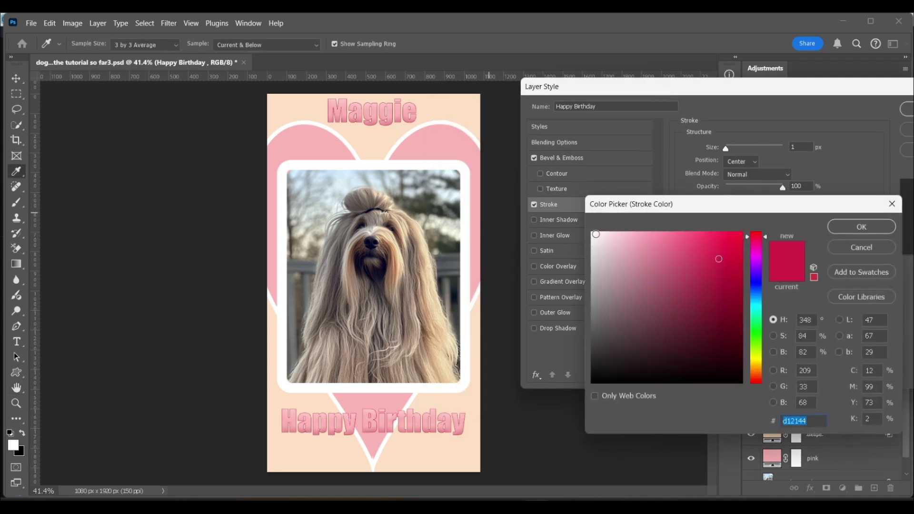
{"action": "type", "text": "ffffff"}
{"action": "key", "text": "Return"}
{"action": "left_click_drag", "start_coordinate": [726, 148], "coordinate": [731, 149]}
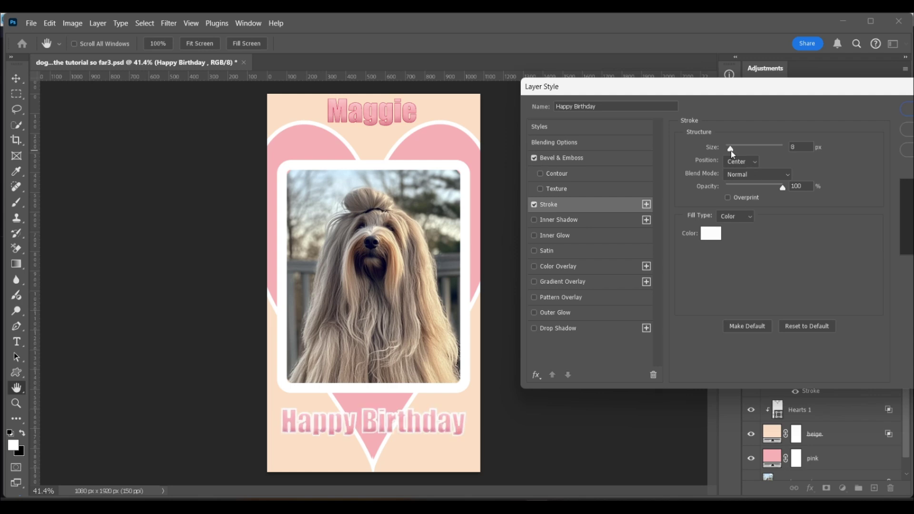
{"action": "key", "text": "Return"}
Draw a dog print custom shape about 253 × 262 px in the photo's lower-right corner
{"action": "key", "text": "u"}
{"action": "left_click", "coordinate": [394, 311]}
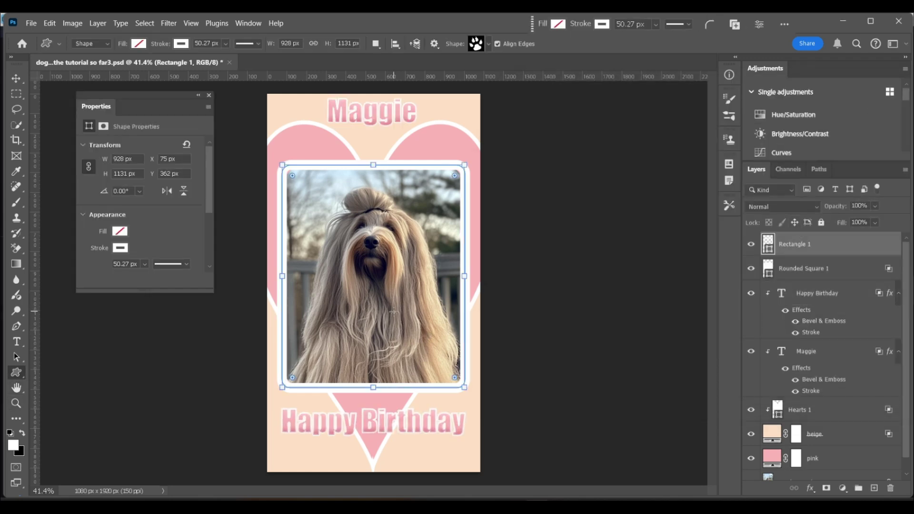
{"action": "left_click_drag", "start_coordinate": [397, 328], "coordinate": [446, 376]}
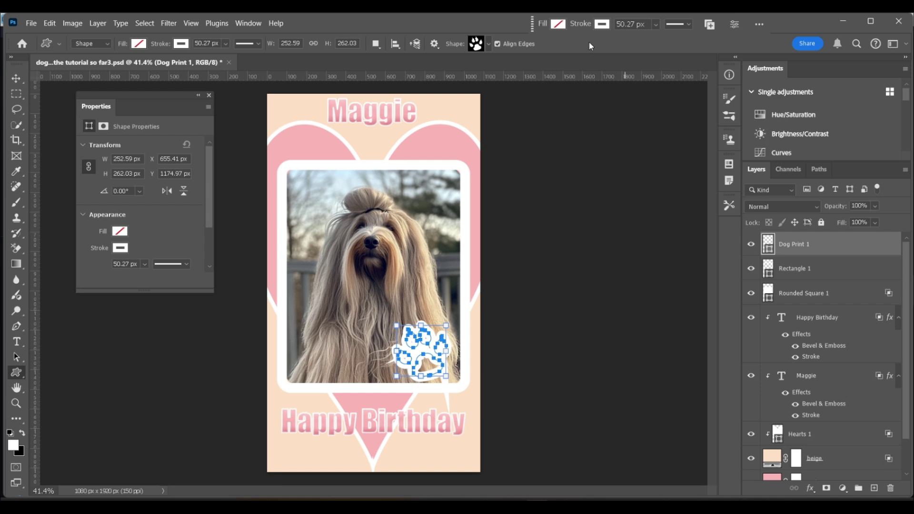
Fill the dog print with the card's pink and set its white stroke to about 12.32 px
{"action": "left_click", "coordinate": [562, 26]}
{"action": "left_click", "coordinate": [543, 90]}
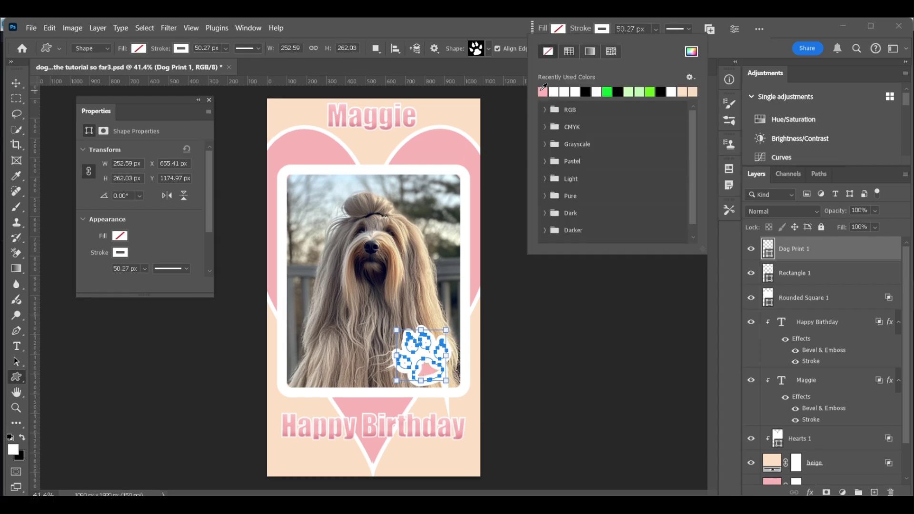
{"action": "left_click", "coordinate": [655, 29]}
{"action": "left_click_drag", "start_coordinate": [658, 43], "coordinate": [646, 45]}
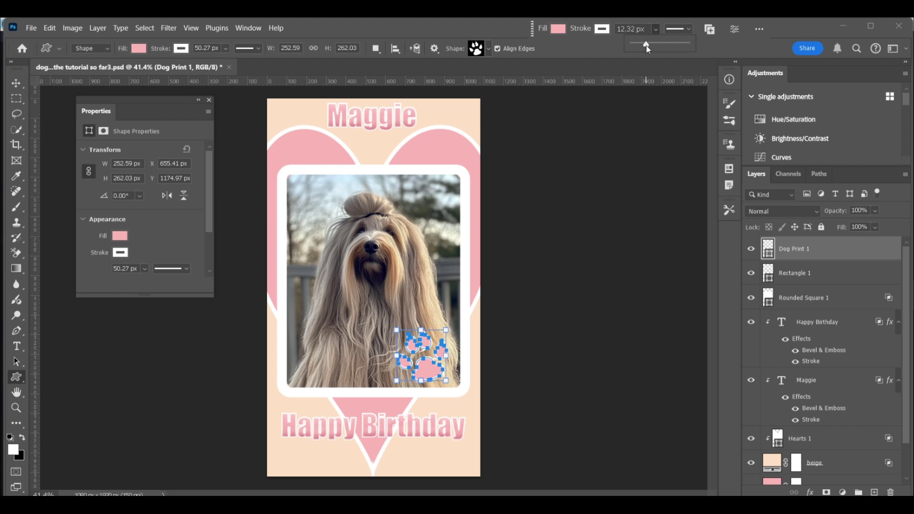
{"action": "left_click", "coordinate": [774, 462]}
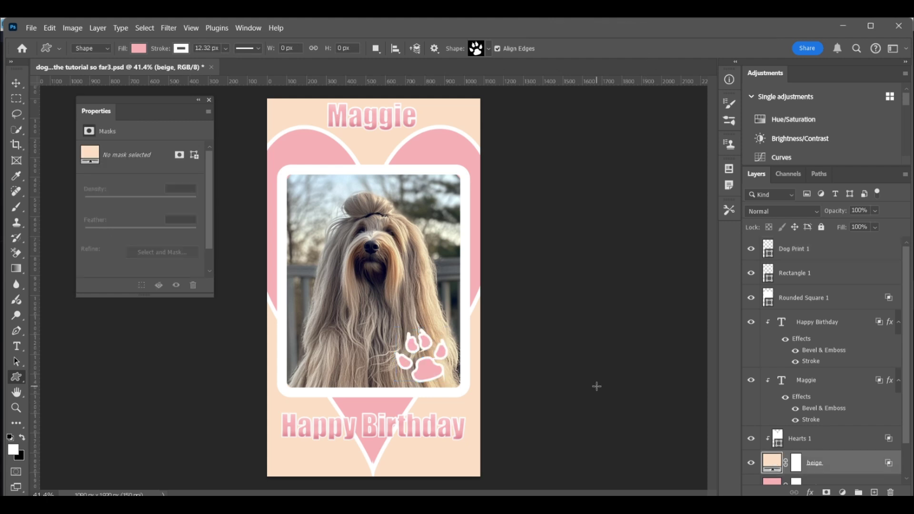